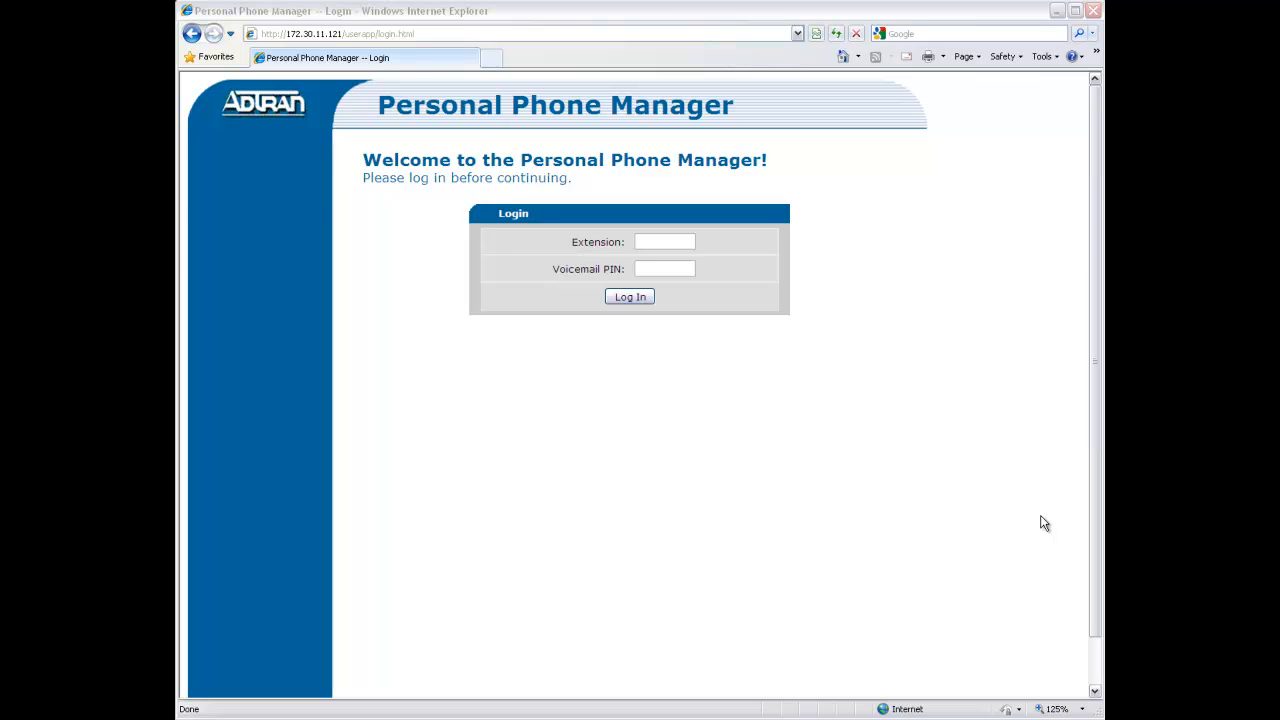
Log in to Personal Phone Manager with extension 205 and the voicemail PIN
{"action": "left_click", "coordinate": [320, 35]}
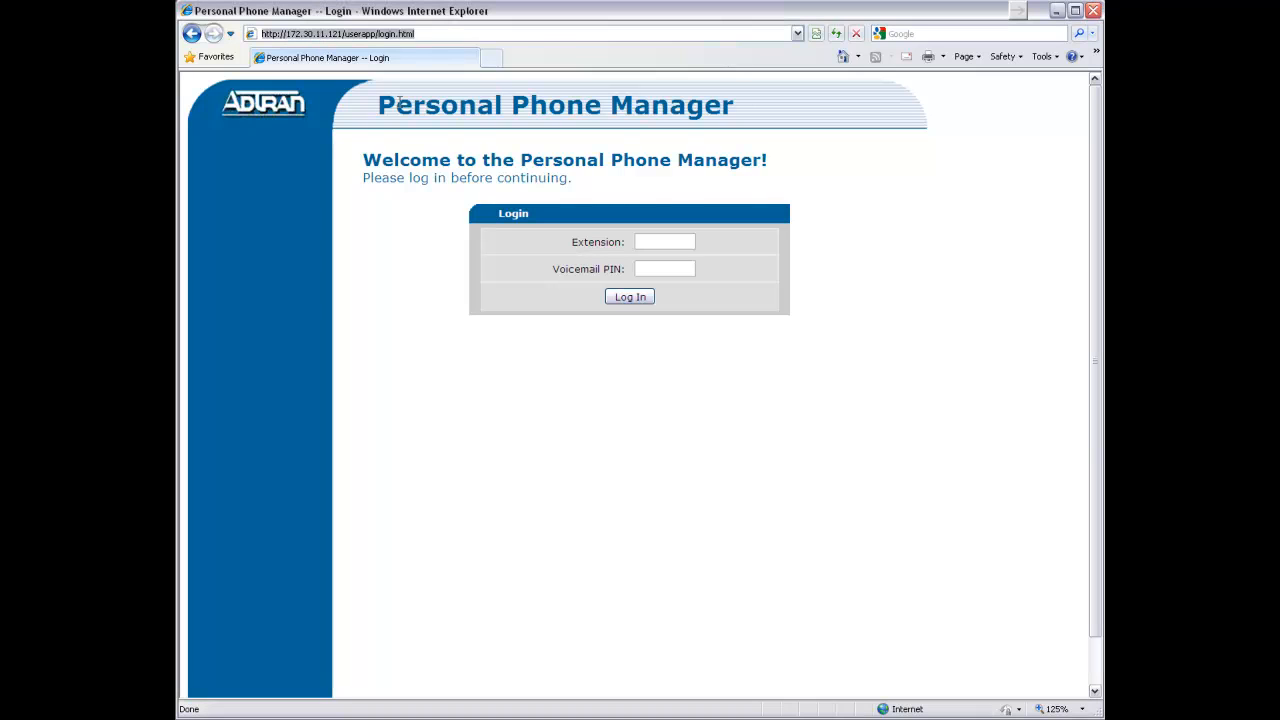
{"action": "double_click", "coordinate": [673, 241]}
{"action": "type", "text": "205"}
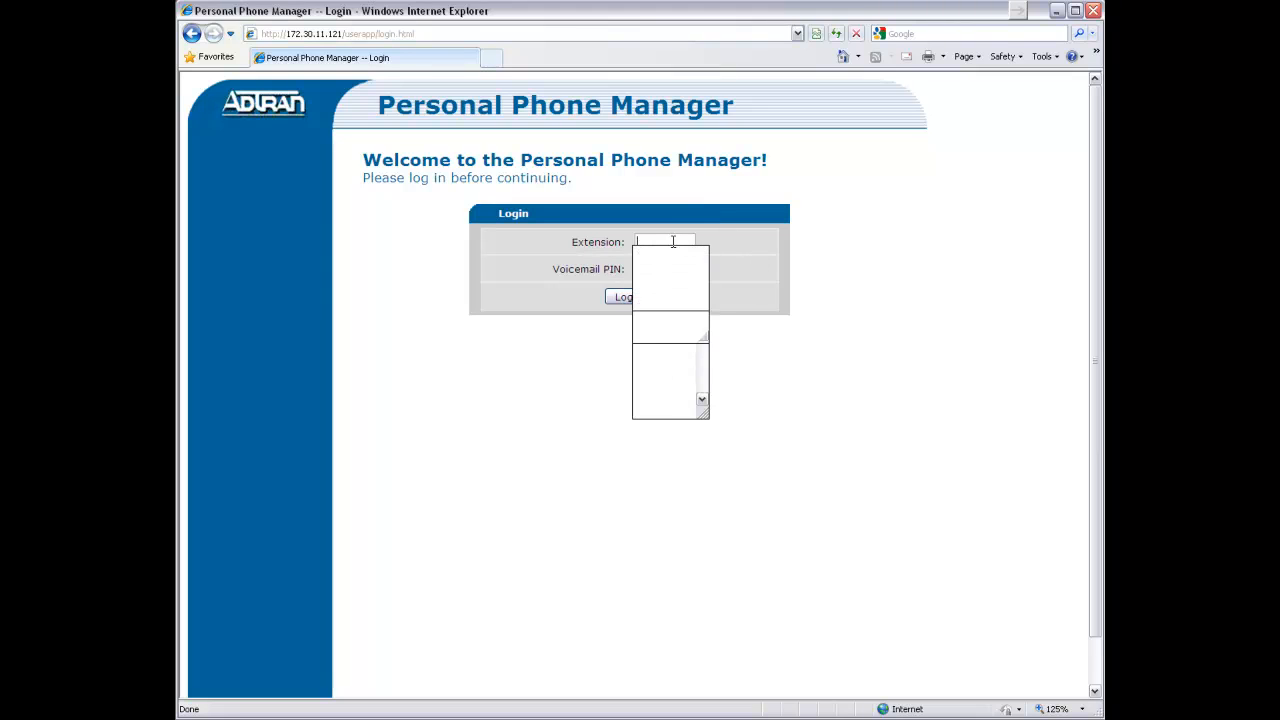
{"action": "key", "text": "Tab"}
{"action": "type", "text": "1234"}
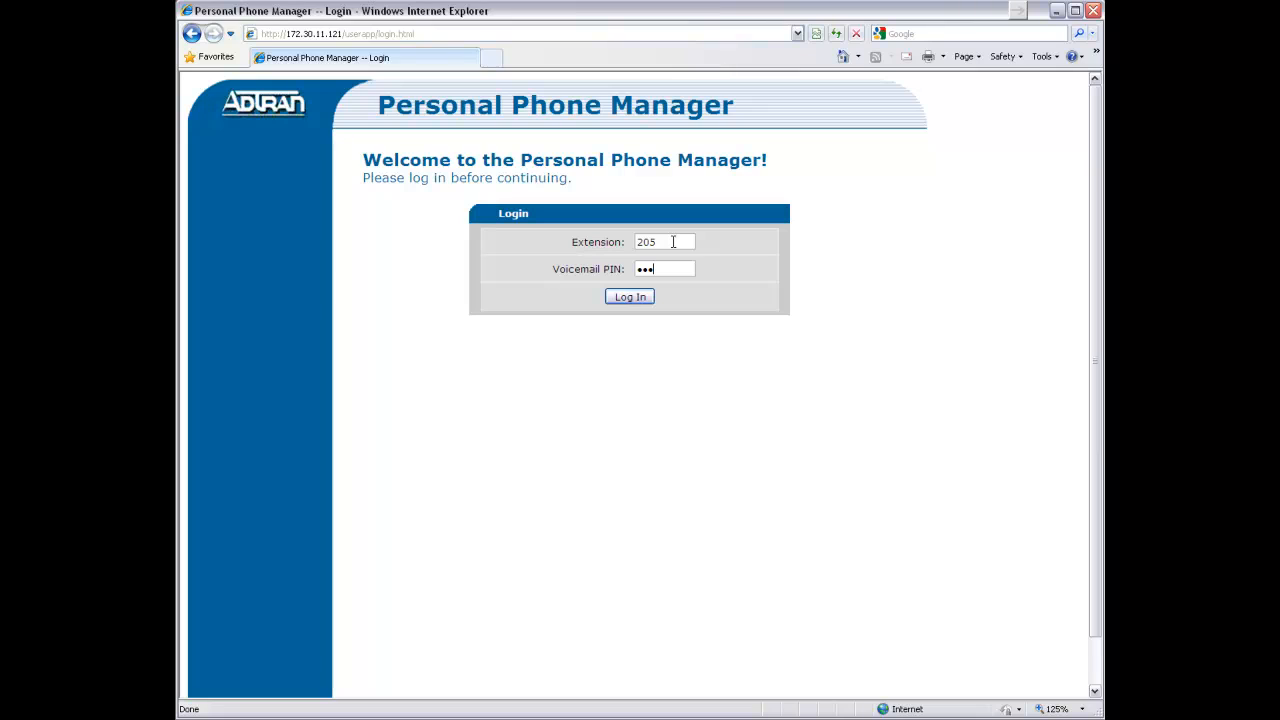
{"action": "left_click", "coordinate": [639, 301]}
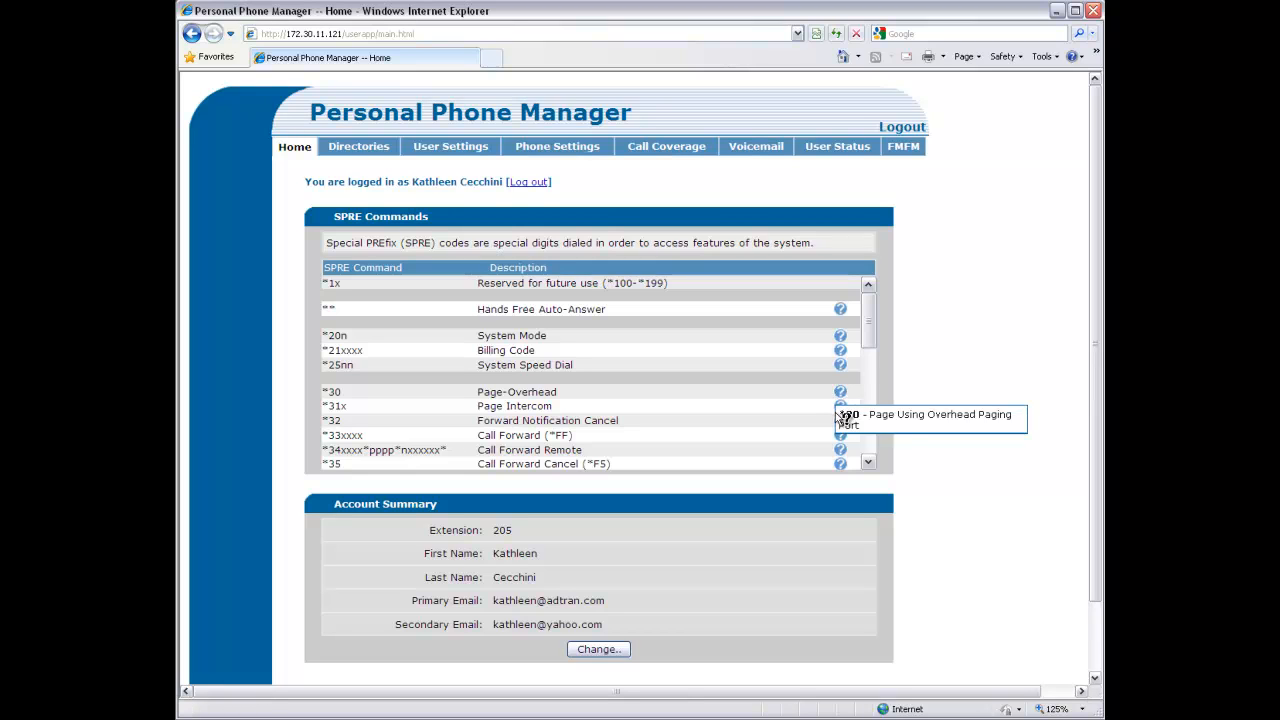
Go to the Directories page to see every user and extension number
{"action": "mouse_move", "coordinate": [843, 428]}
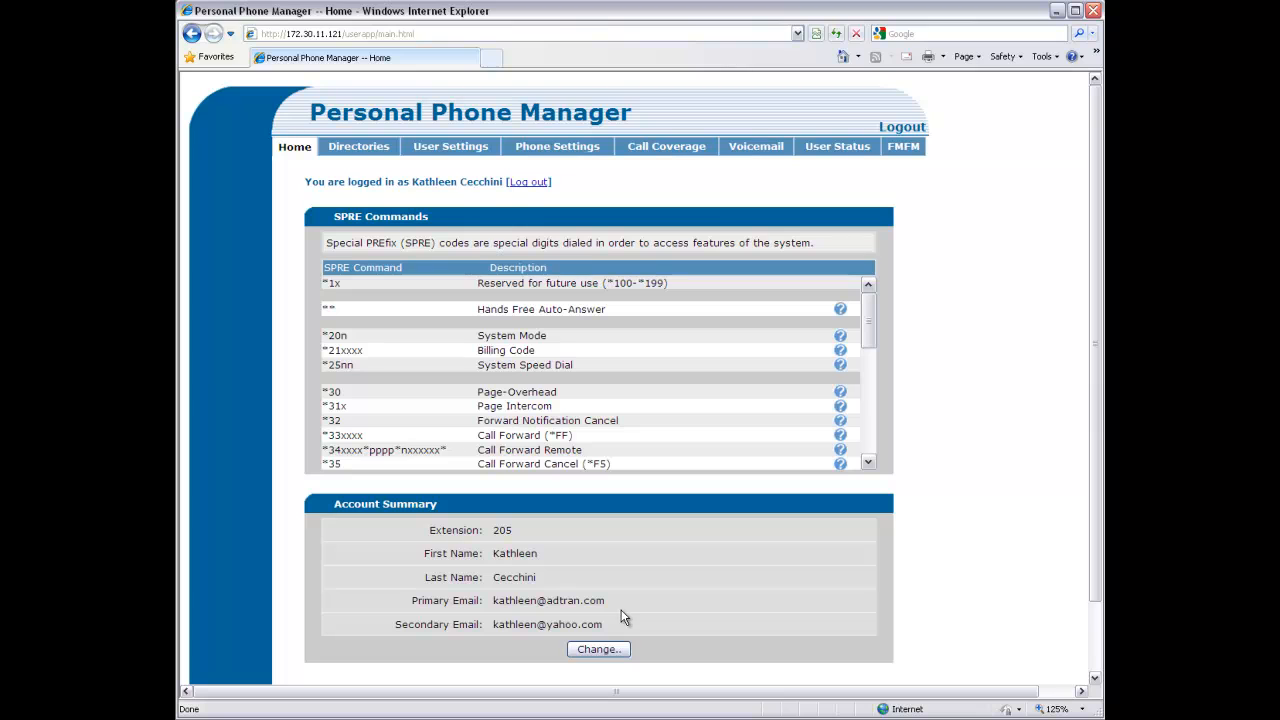
{"action": "left_click", "coordinate": [360, 152]}
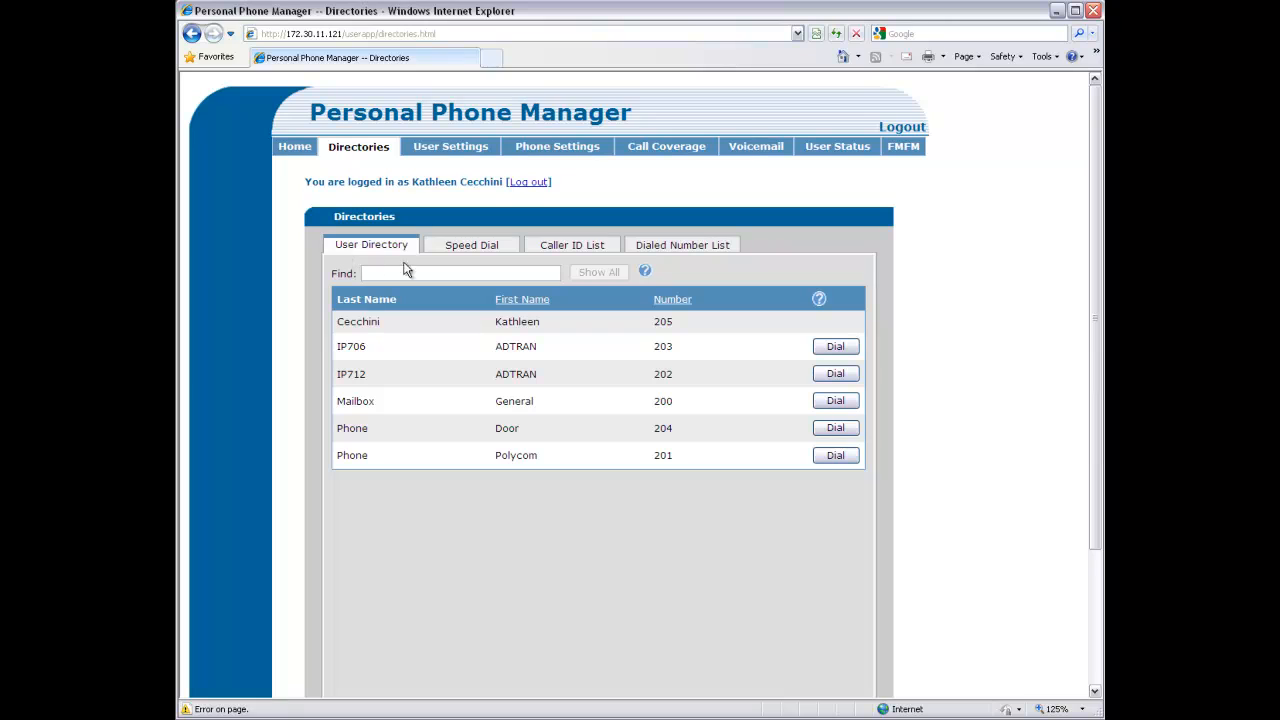
Dial the IP706 phone at 203, search the directory for 'Po', show all, then view Speed Dial
{"action": "left_click", "coordinate": [828, 346]}
{"action": "left_click", "coordinate": [452, 272]}
{"action": "type", "text": "Po"}
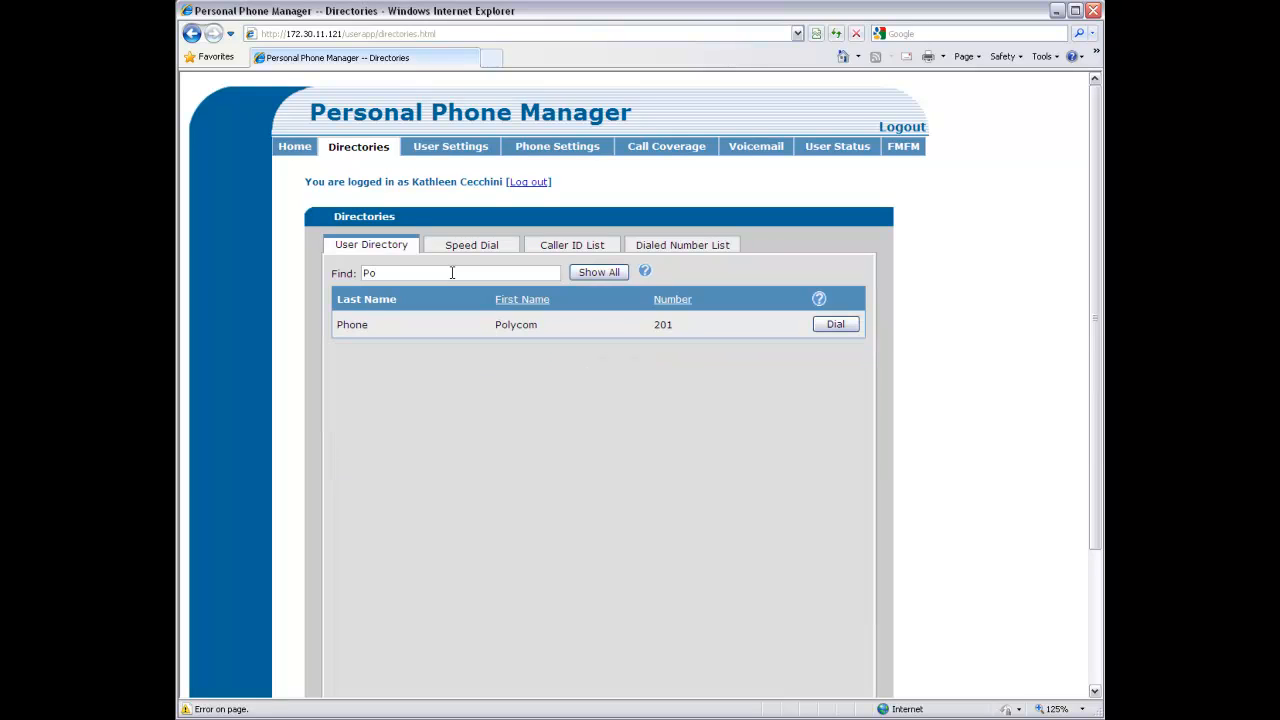
{"action": "left_click", "coordinate": [586, 276]}
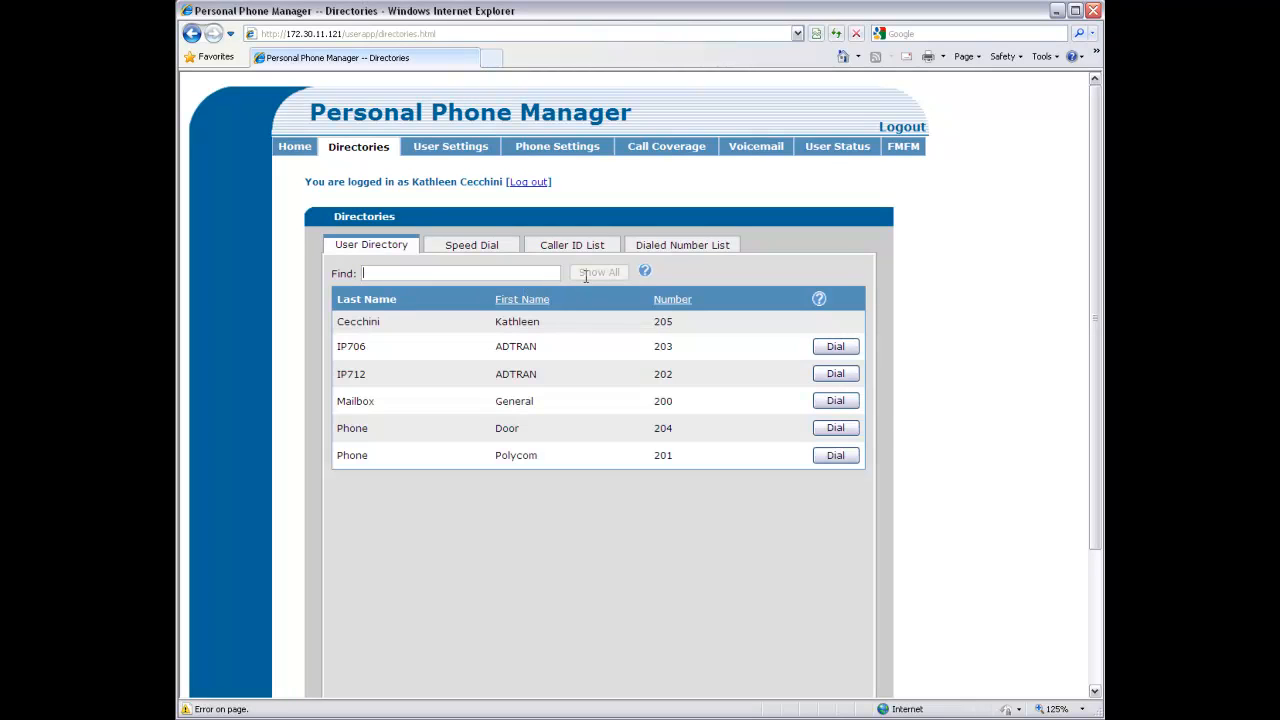
{"action": "left_click", "coordinate": [468, 246]}
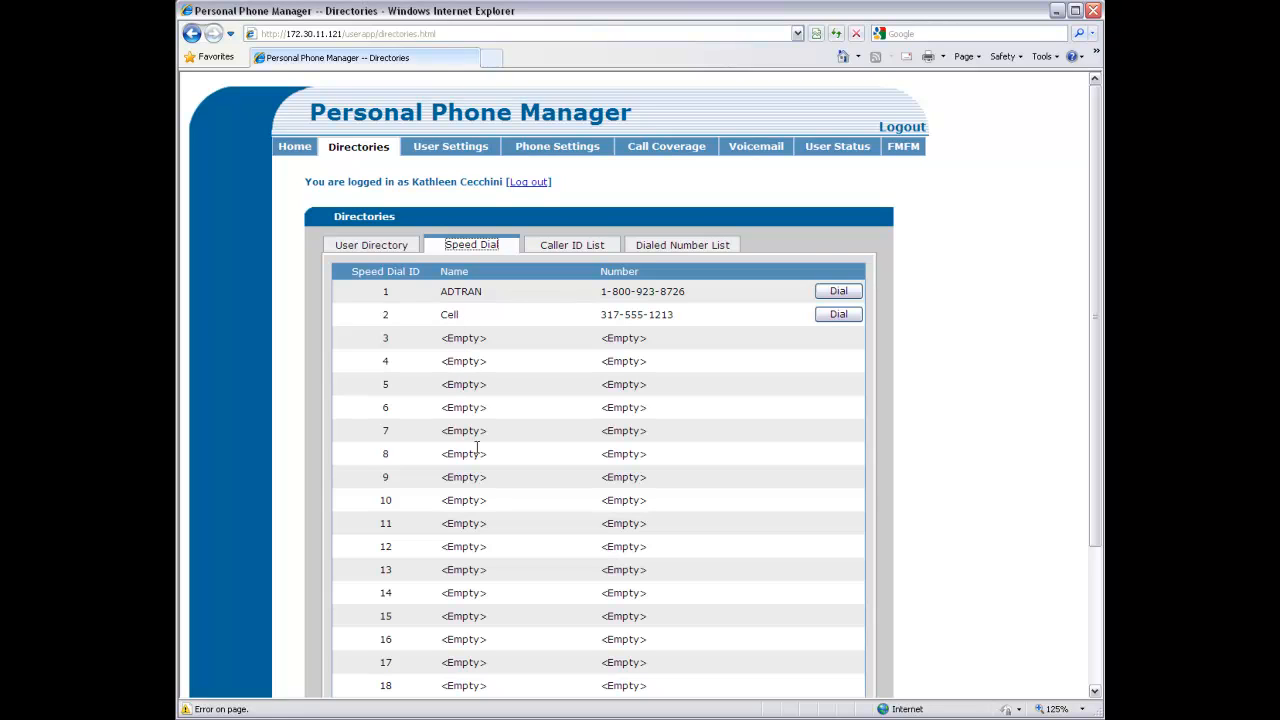
{"action": "scroll", "coordinate": [476, 446], "scroll_direction": "down", "scroll_amount": 2}
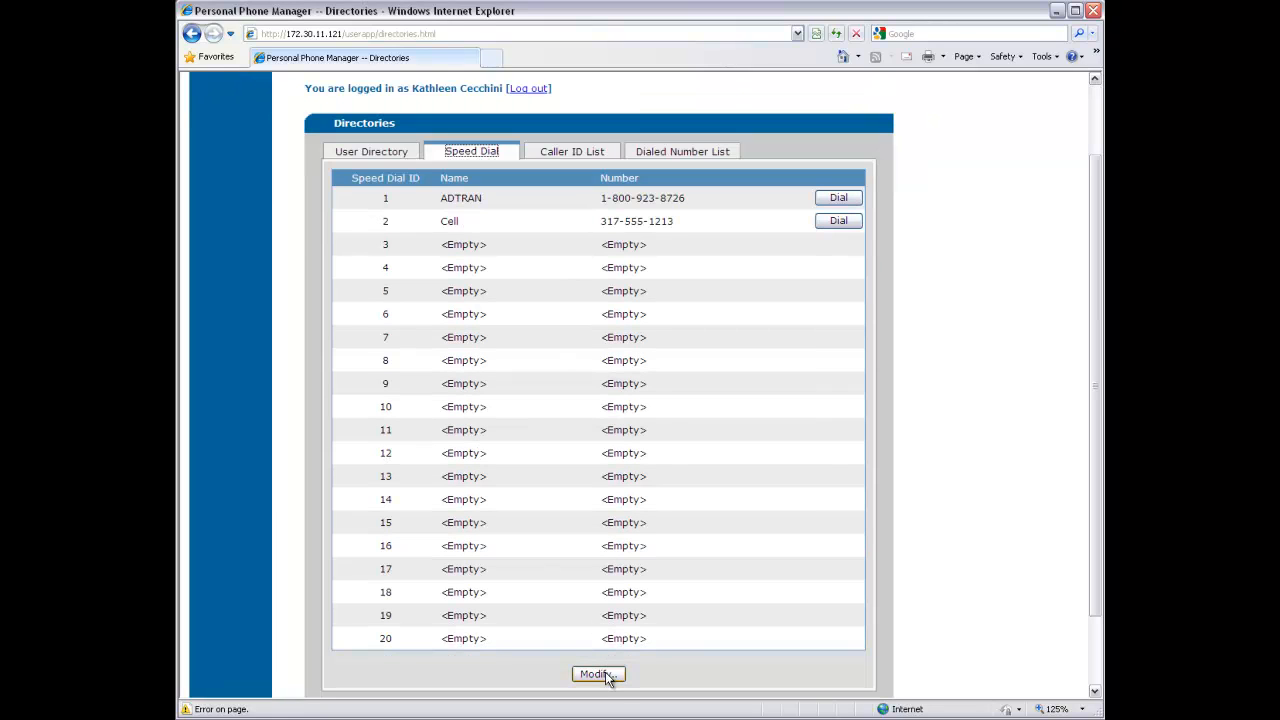
{"action": "left_click", "coordinate": [605, 674]}
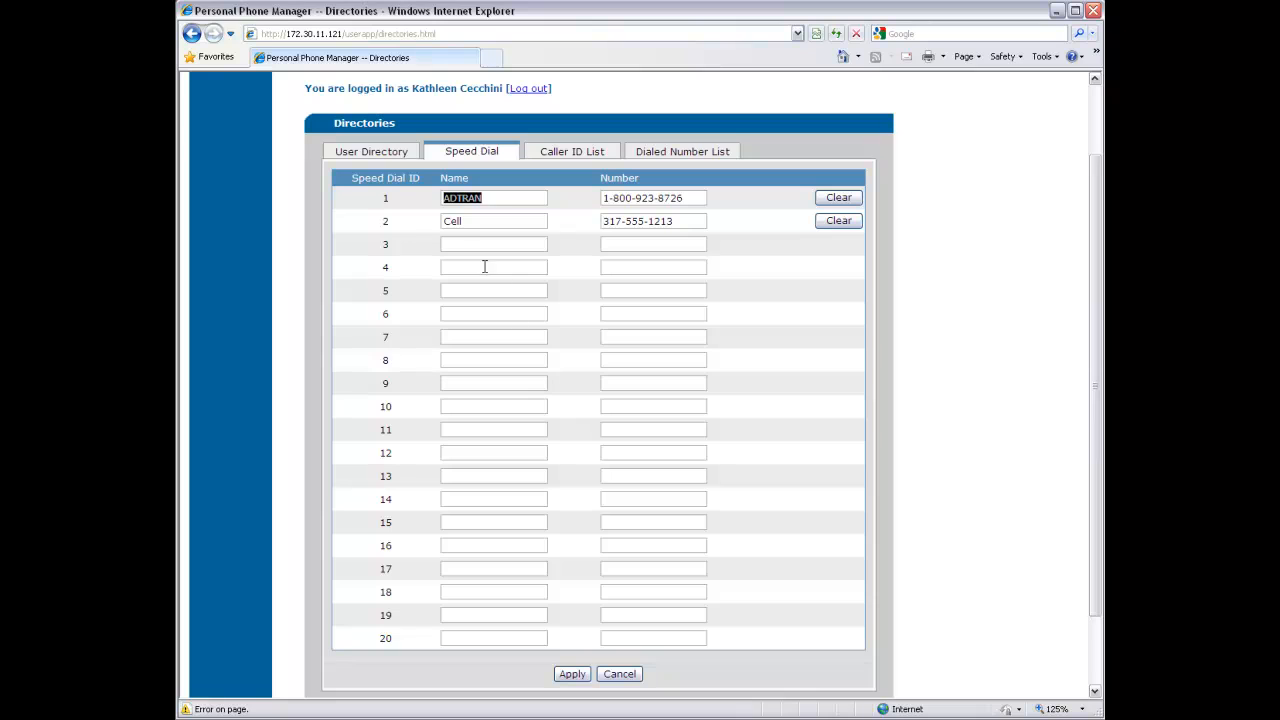
{"action": "left_click", "coordinate": [458, 240]}
{"action": "type", "text": "Tech Support"}
{"action": "key", "text": "Tab"}
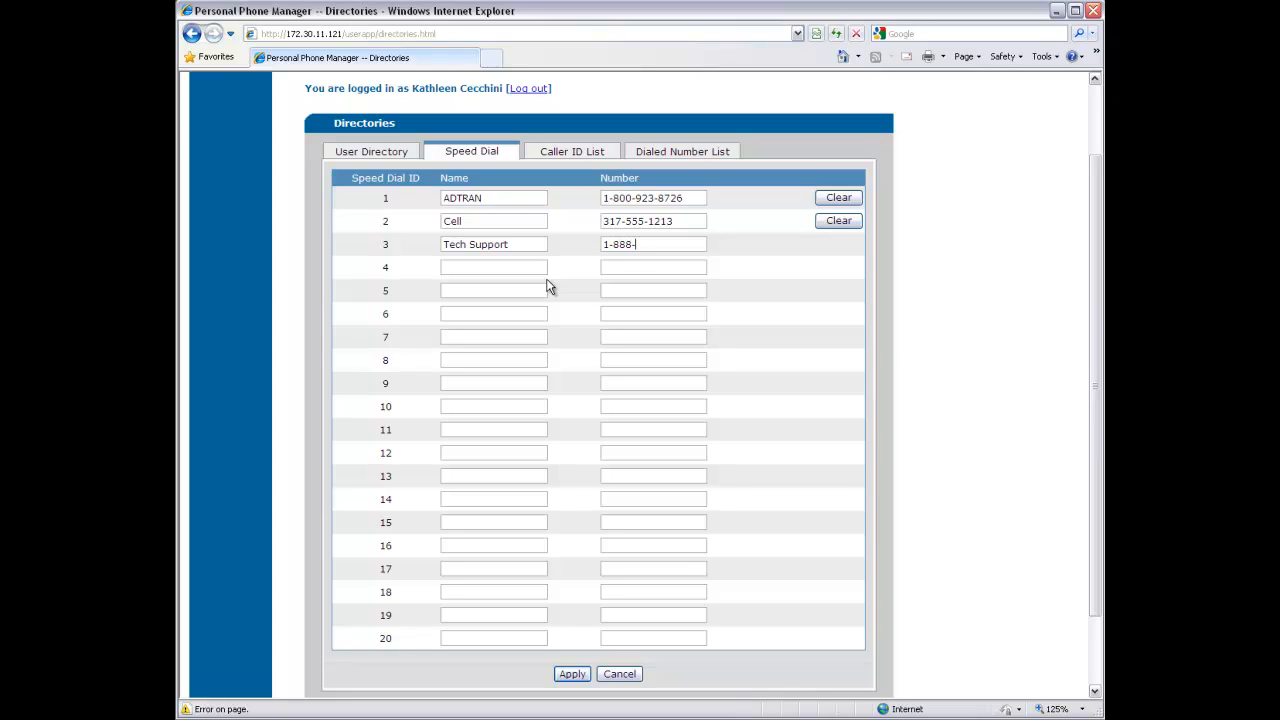
{"action": "left_click", "coordinate": [574, 681]}
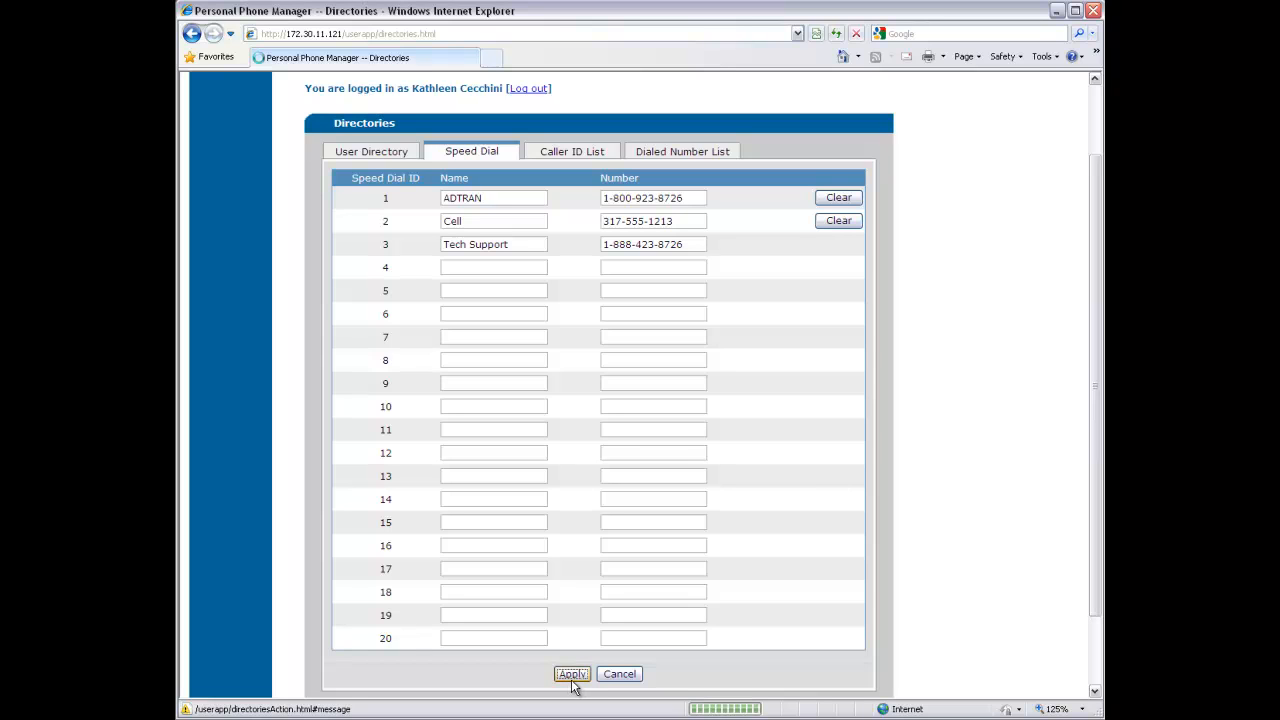
{"action": "scroll", "coordinate": [686, 311], "scroll_direction": "down", "scroll_amount": 3}
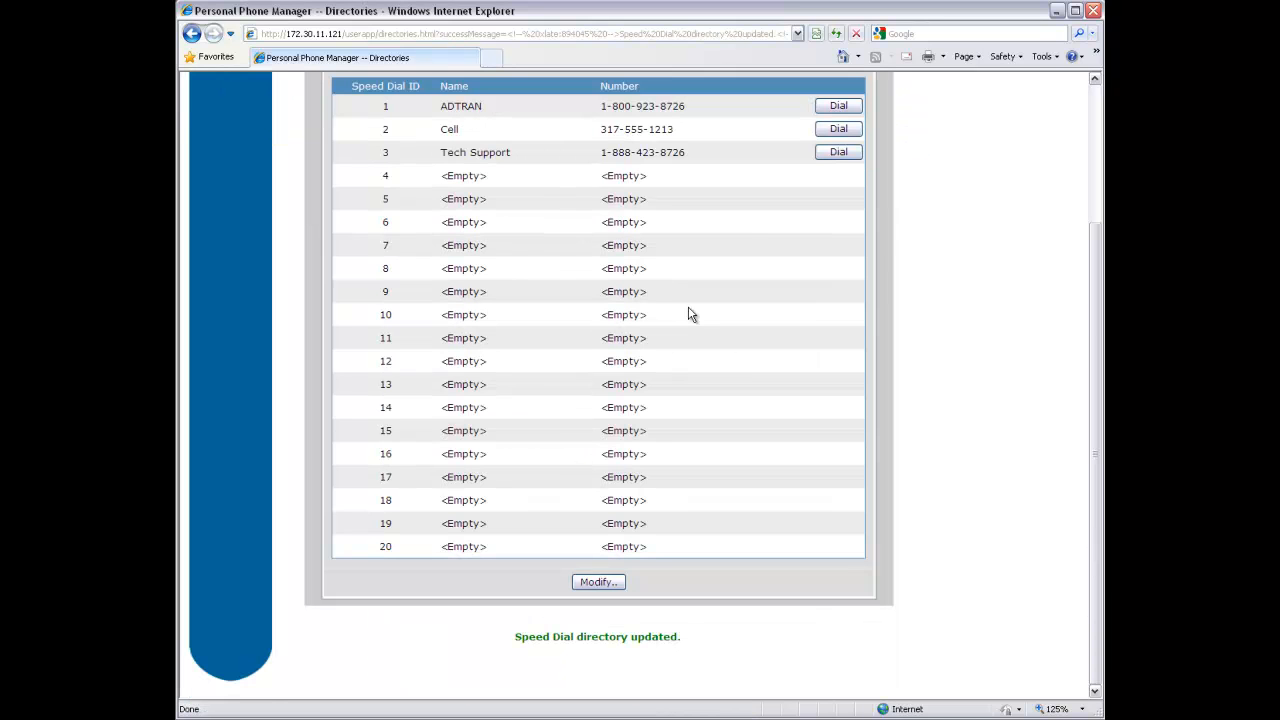
{"action": "scroll", "coordinate": [749, 203], "scroll_direction": "up", "scroll_amount": 2}
Review the Caller ID List and the empty Dialed Number List, then go to User Settings
{"action": "left_click", "coordinate": [584, 160]}
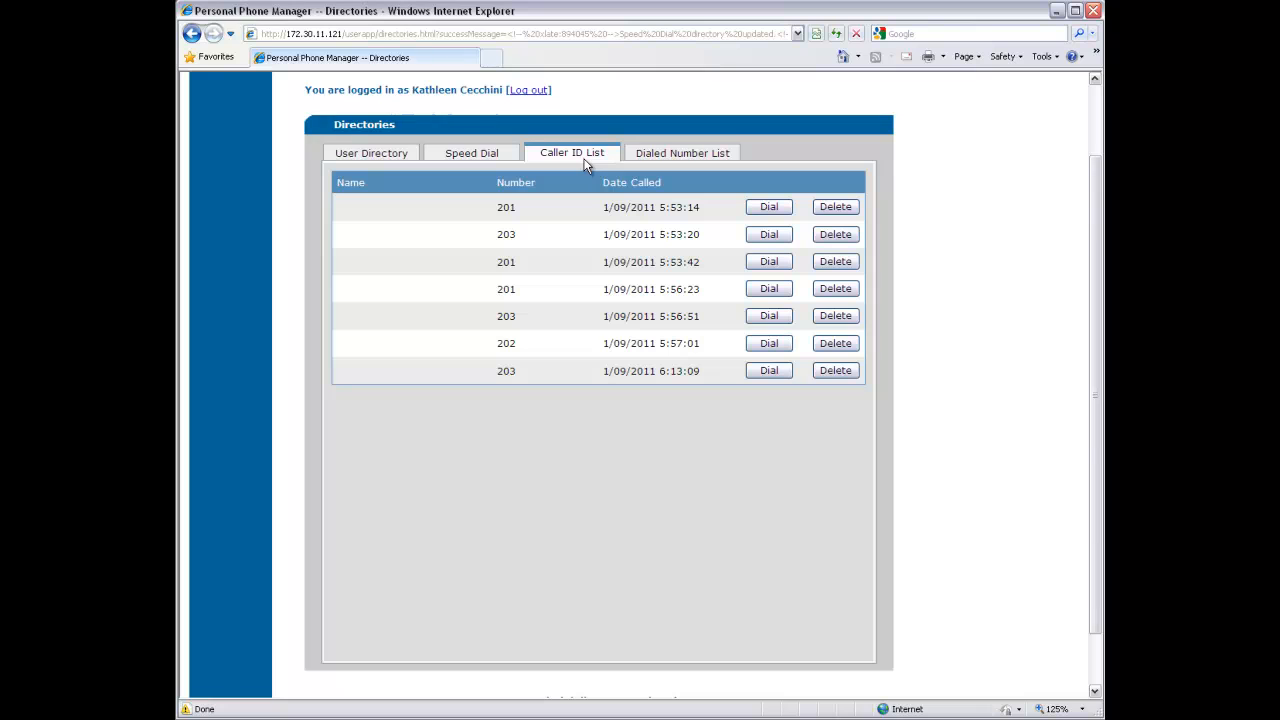
{"action": "left_click", "coordinate": [717, 87]}
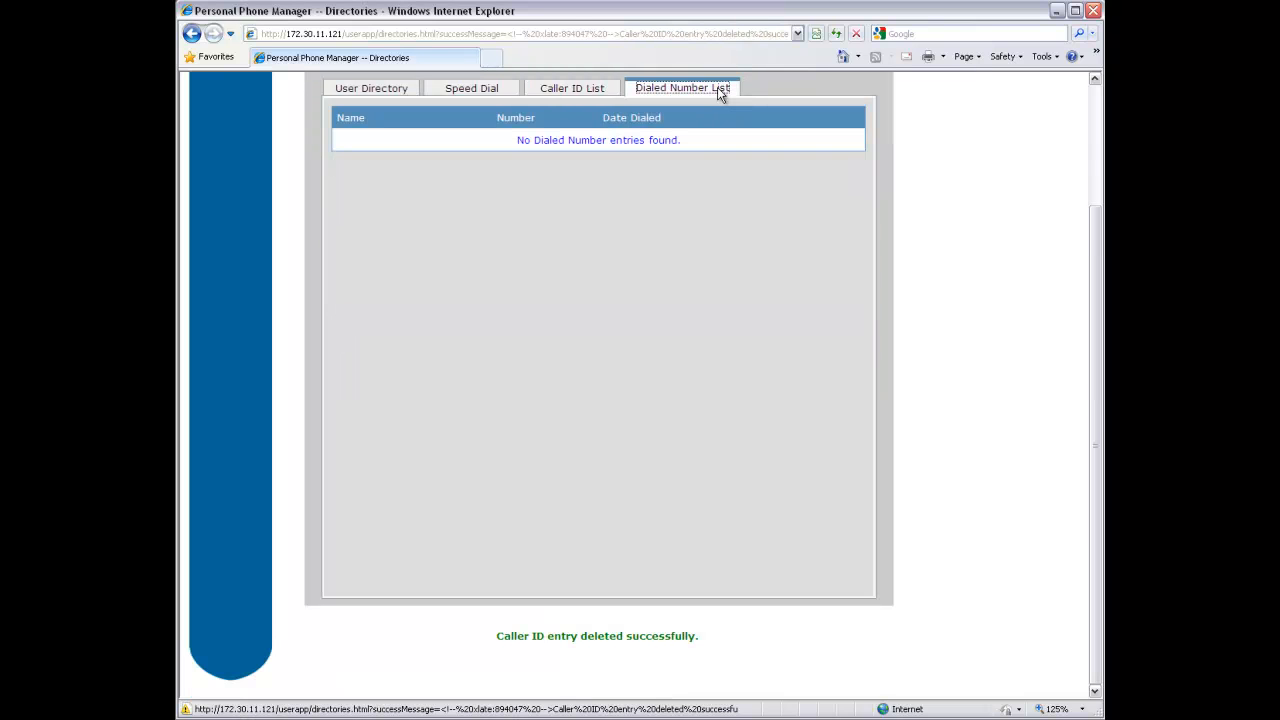
{"action": "scroll", "coordinate": [737, 283], "scroll_direction": "up", "scroll_amount": 3}
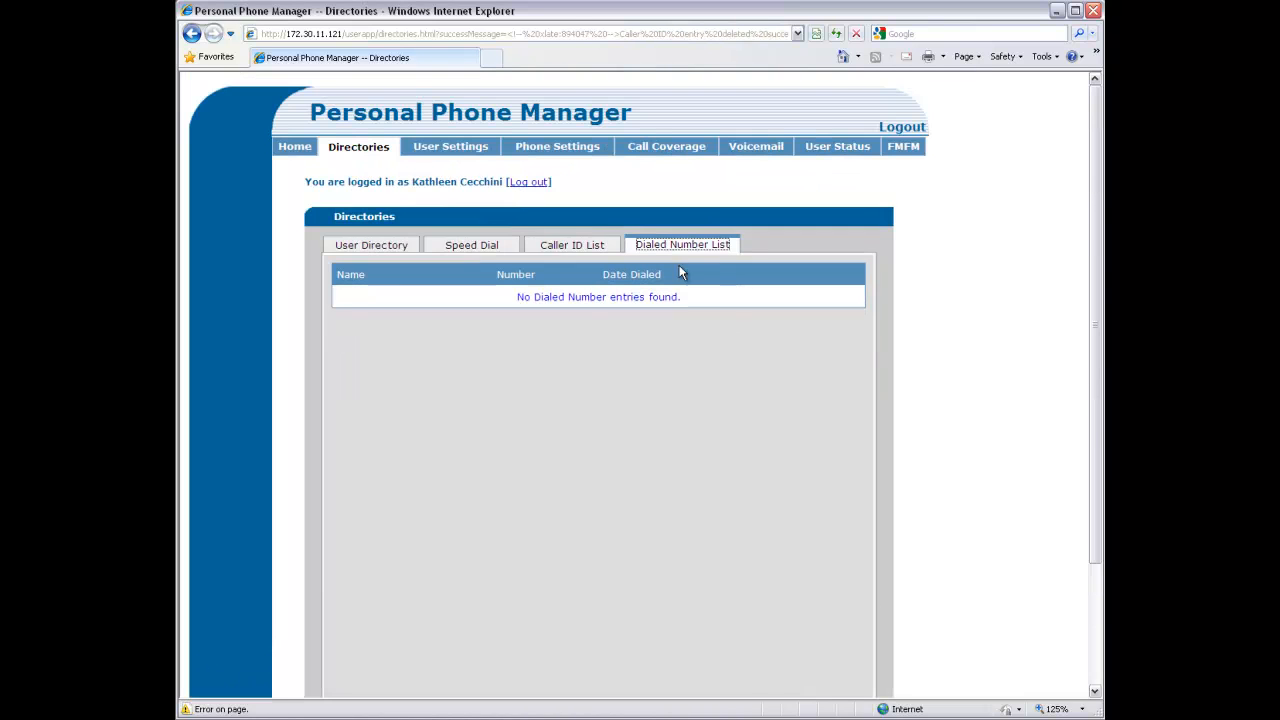
{"action": "left_click", "coordinate": [431, 147]}
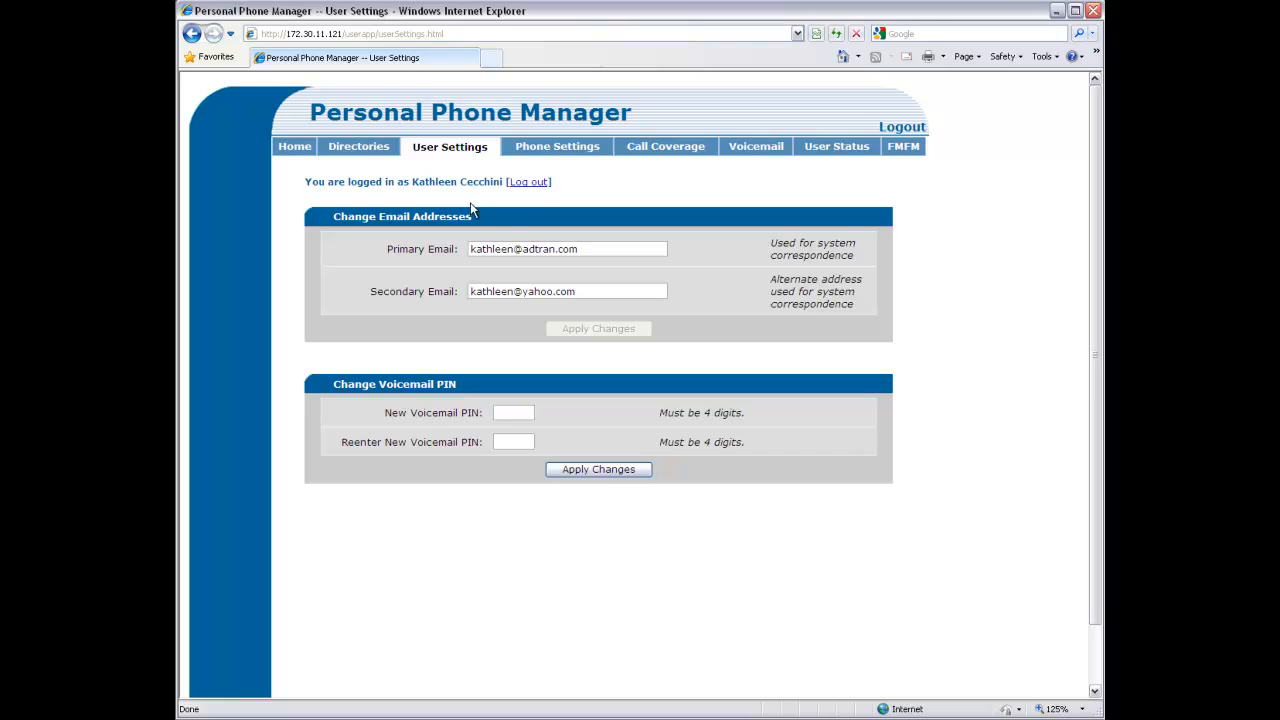
Enter a new four-digit voicemail PIN in both fields and apply the change
{"action": "left_click", "coordinate": [509, 418]}
{"action": "type", "text": "12341234"}
{"action": "left_click", "coordinate": [615, 469]}
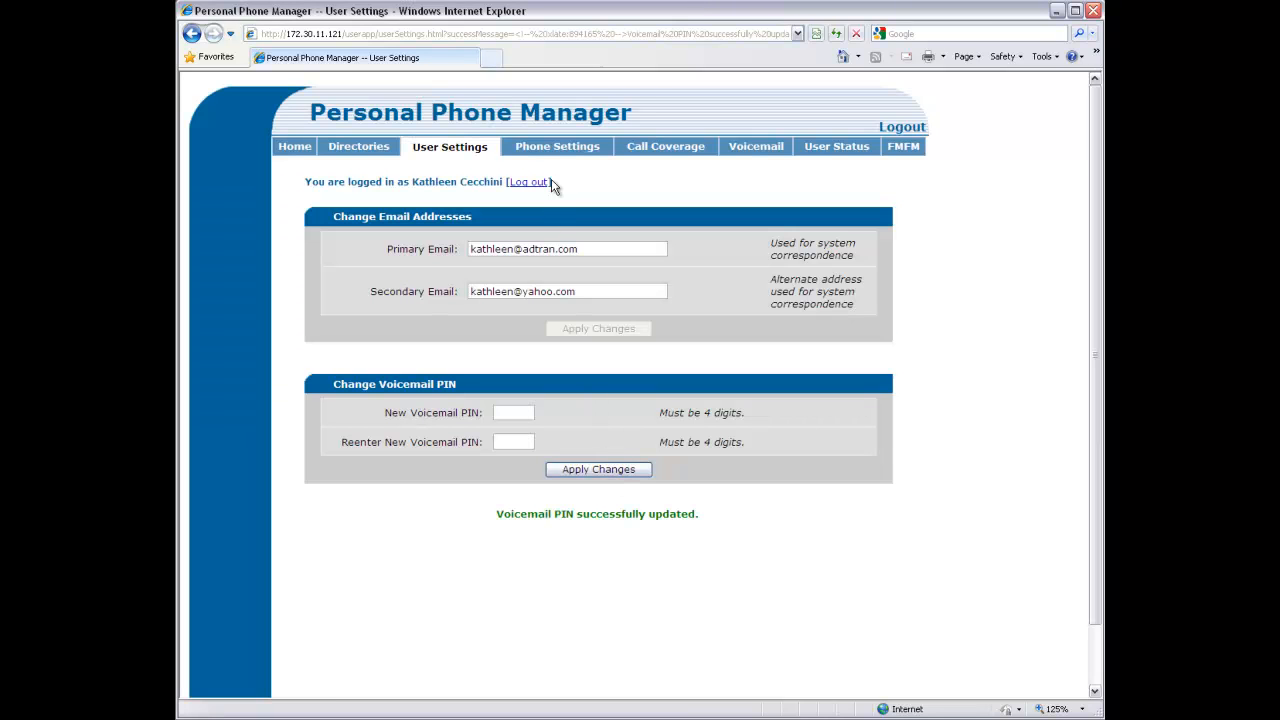
{"action": "left_click", "coordinate": [563, 150]}
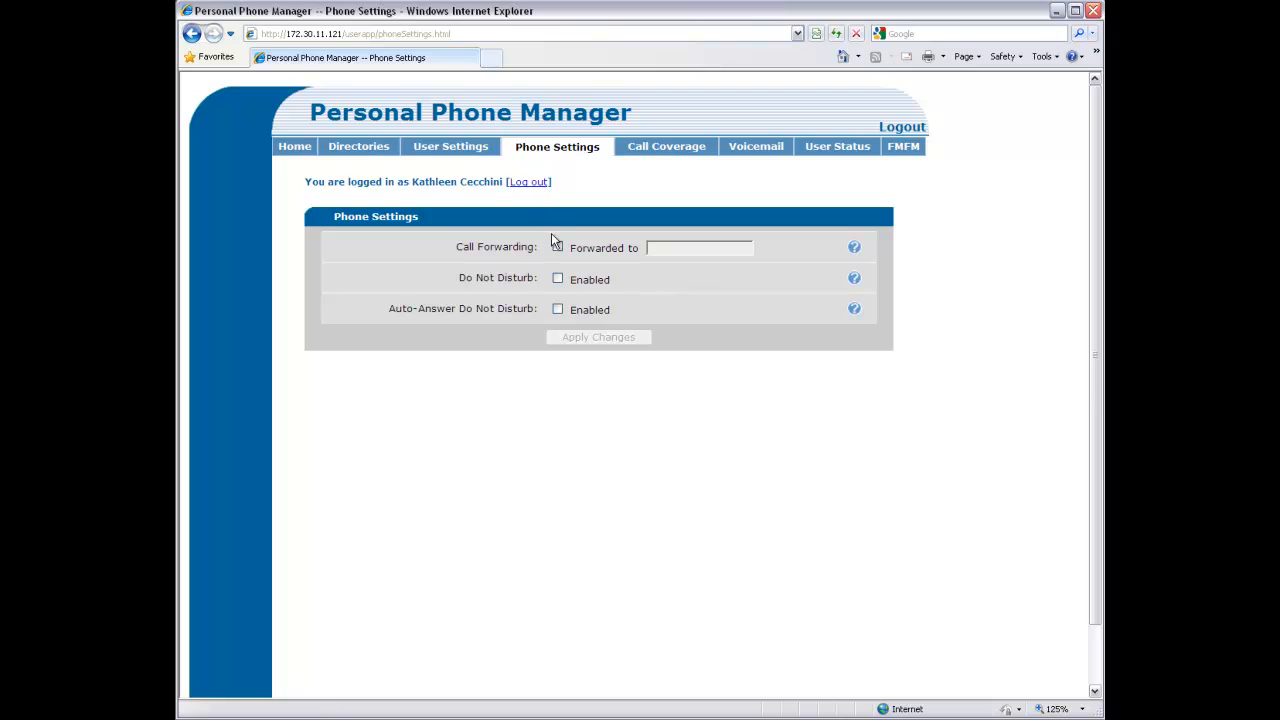
Enable call forwarding to the suggested external number starting with 9 and save
{"action": "left_click", "coordinate": [557, 247]}
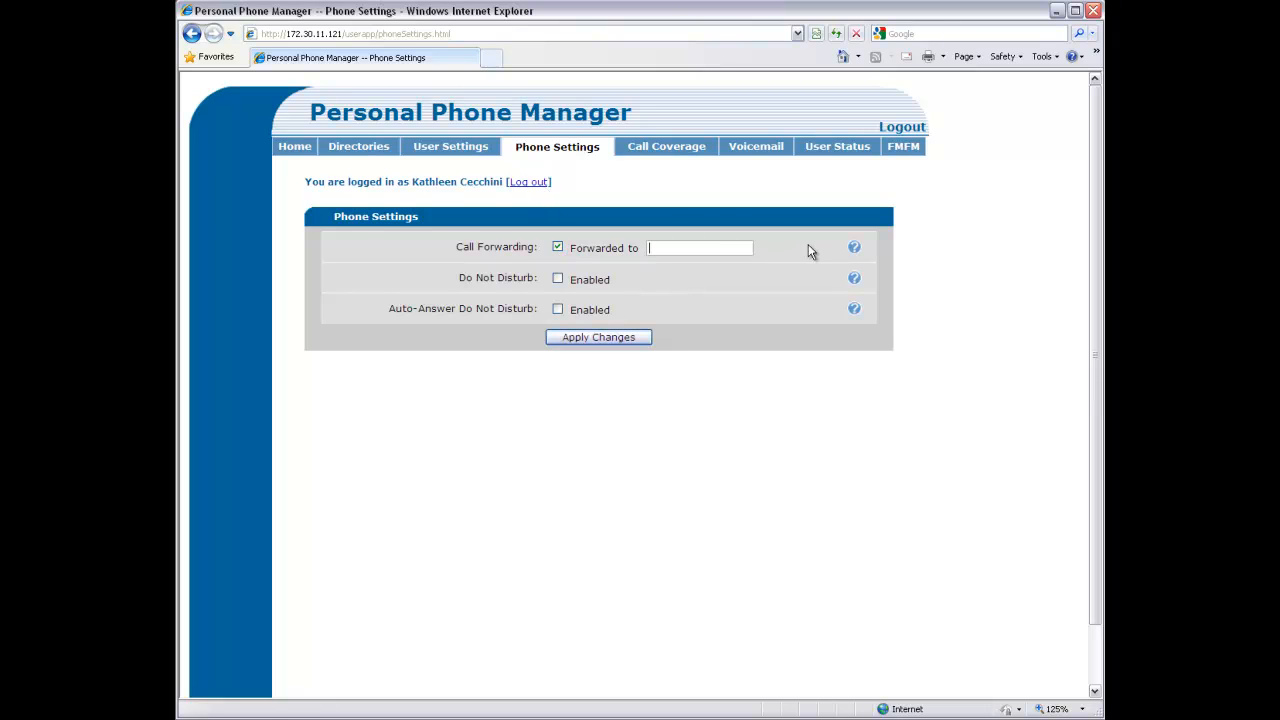
{"action": "mouse_move", "coordinate": [858, 251]}
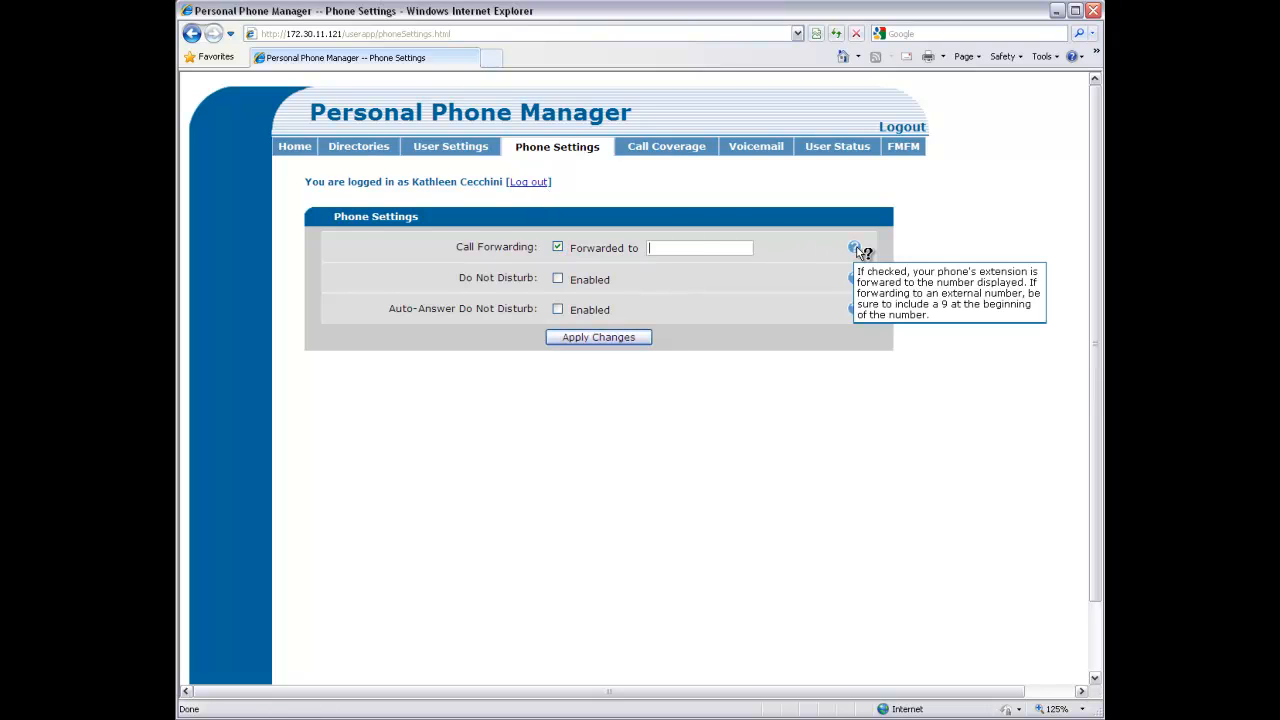
{"action": "left_click", "coordinate": [716, 250]}
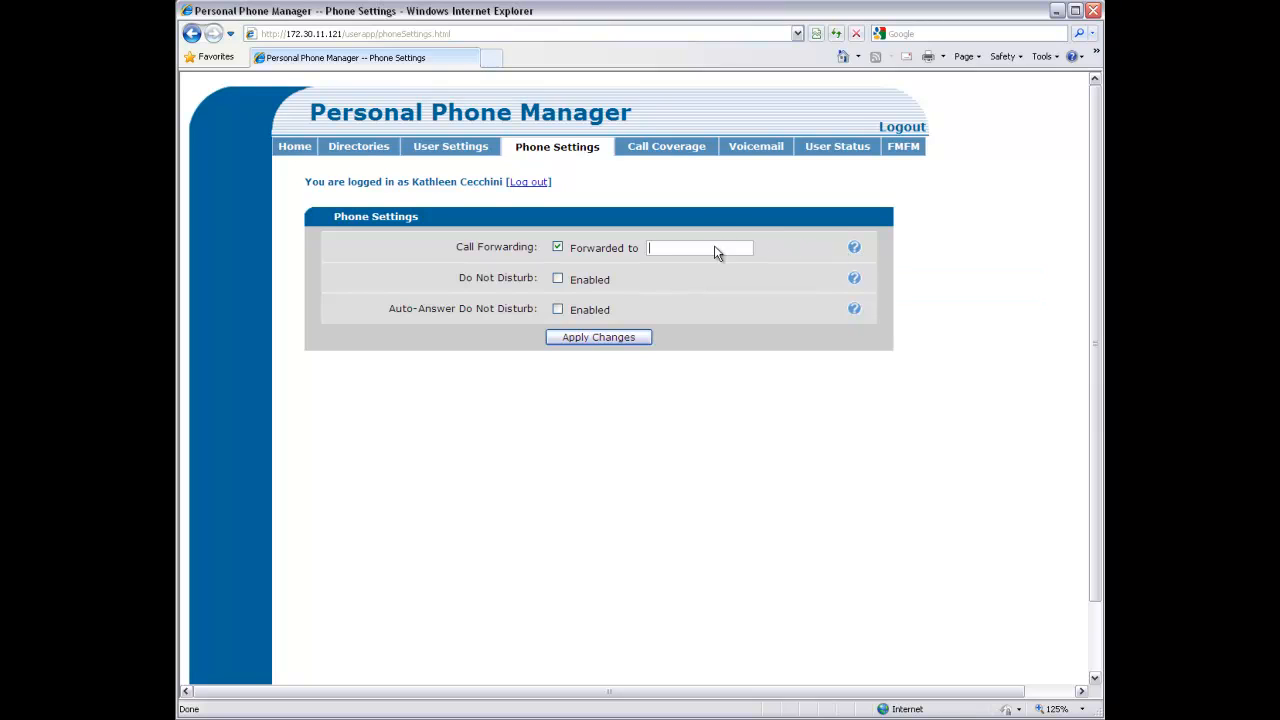
{"action": "type", "text": "9"}
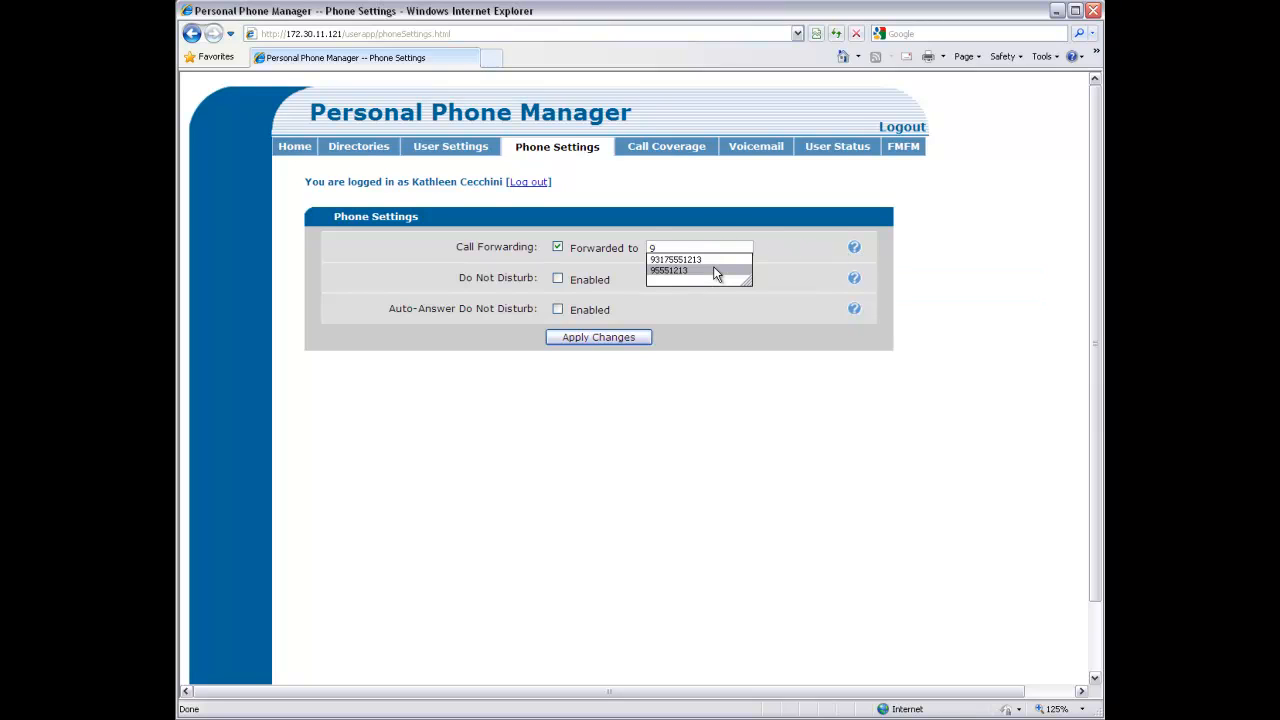
{"action": "key", "text": "Down"}
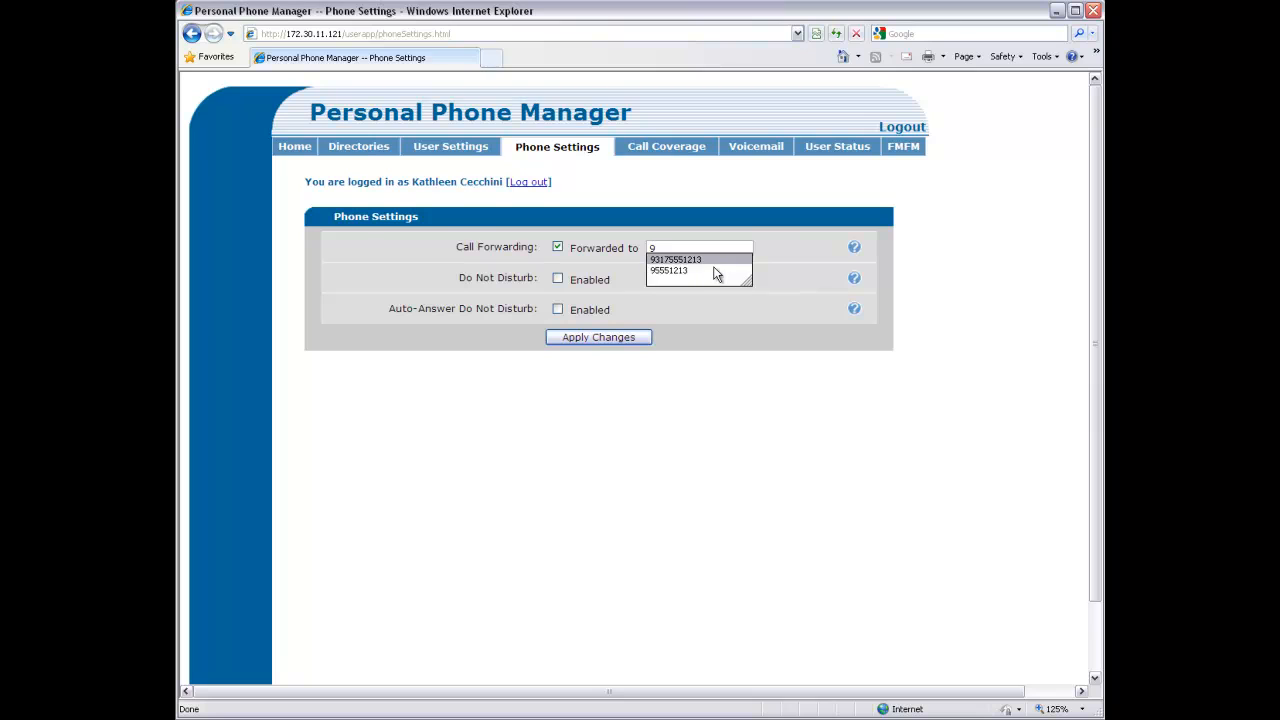
{"action": "key", "text": "Return"}
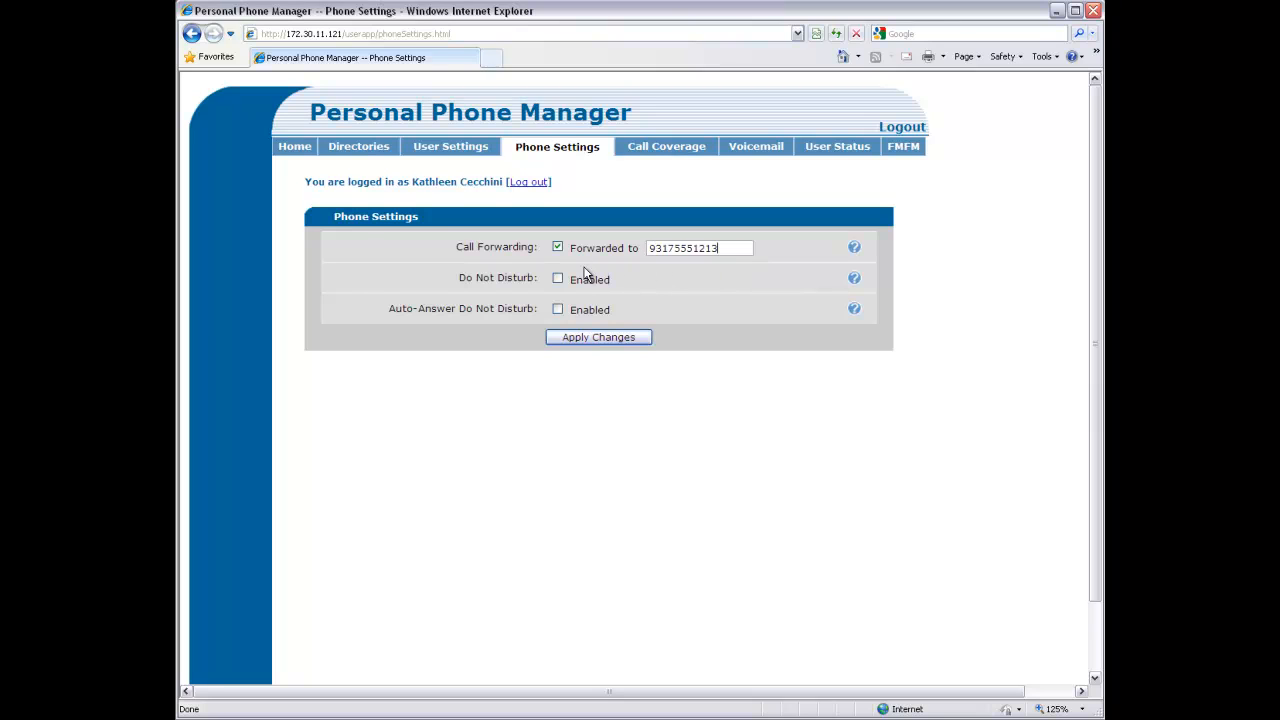
{"action": "left_click", "coordinate": [591, 336]}
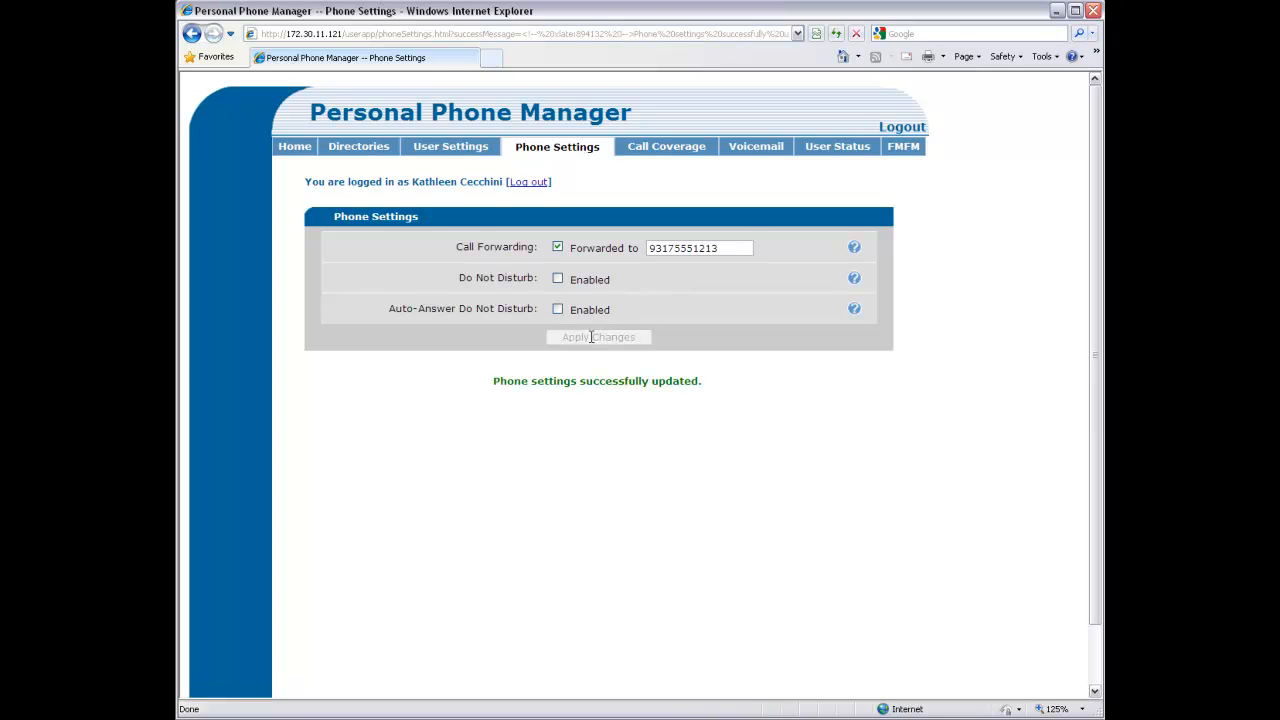
Turn call forwarding off and save the phone settings again
{"action": "left_click", "coordinate": [559, 248]}
{"action": "left_click", "coordinate": [588, 337]}
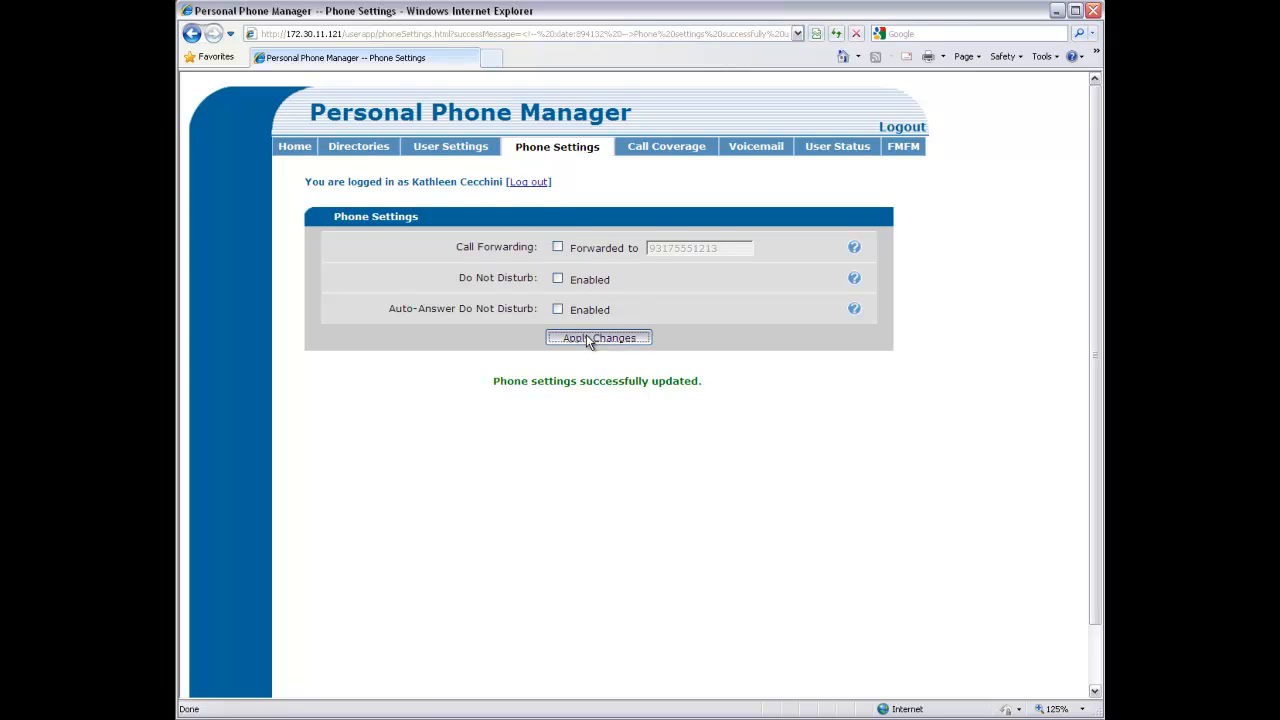
{"action": "left_click", "coordinate": [658, 150]}
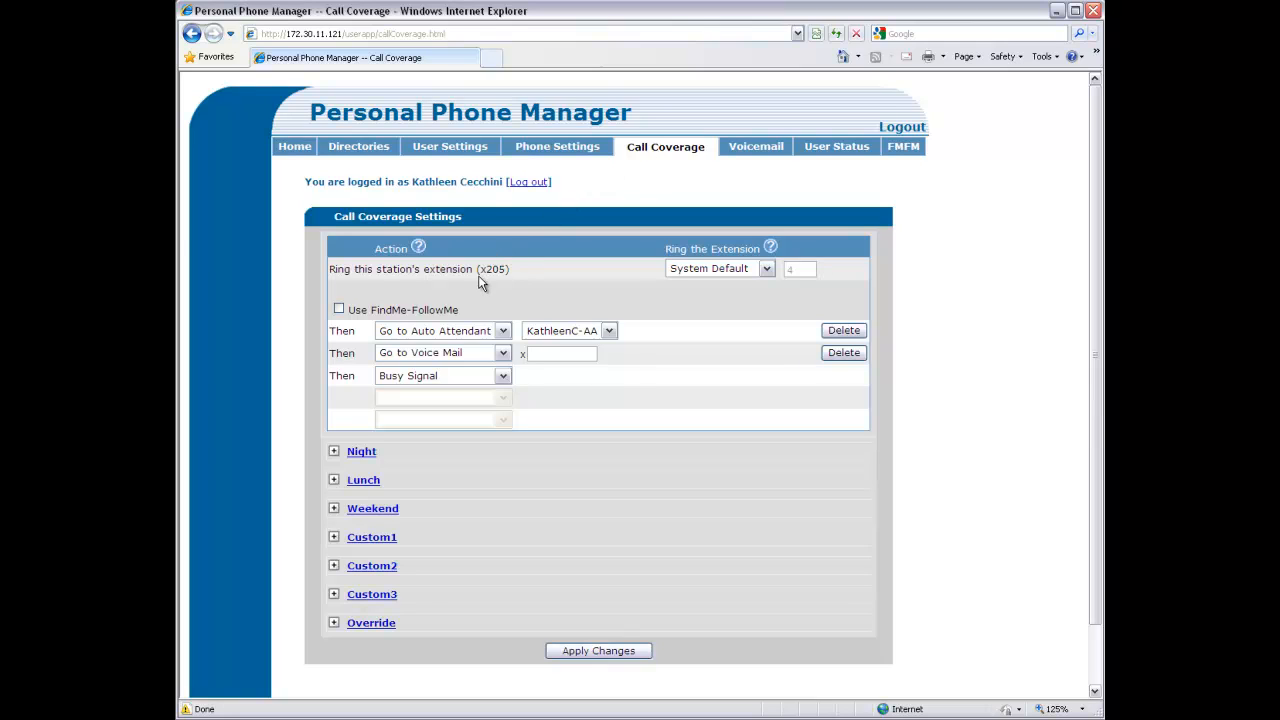
Keep default extension ringing at System Default with Busy Signal as the final action
{"action": "left_click", "coordinate": [764, 268]}
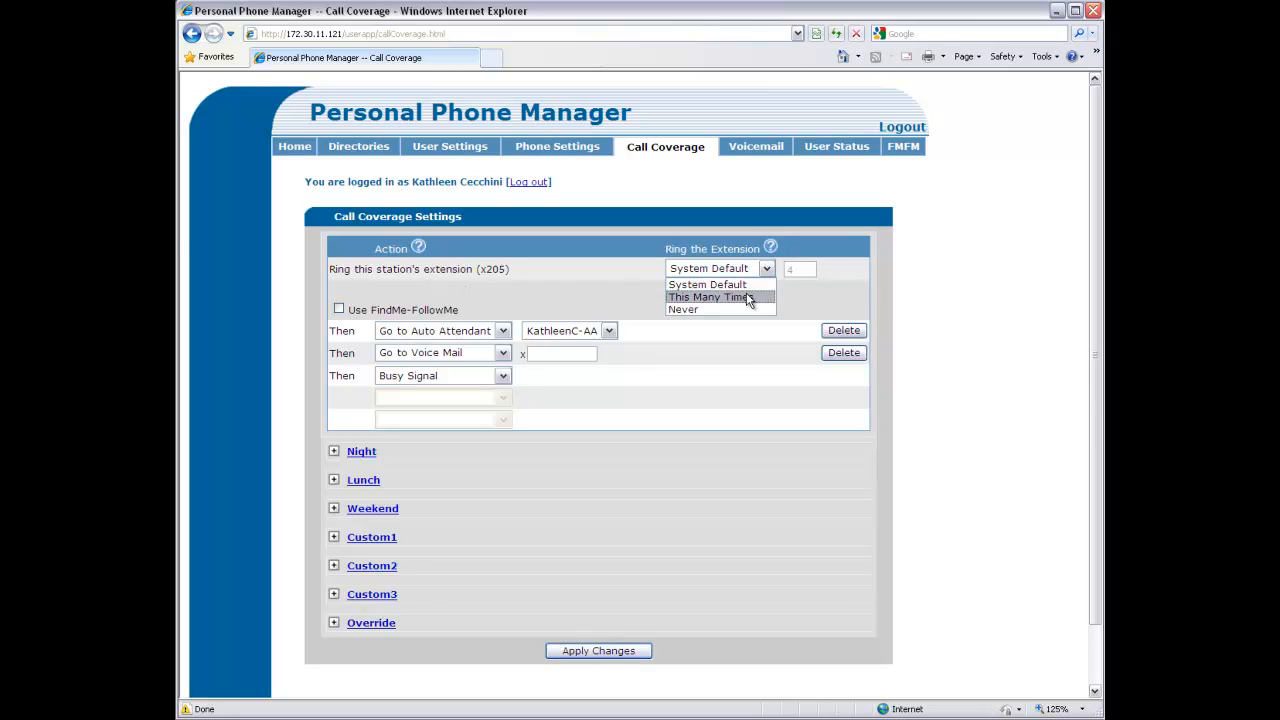
{"action": "left_click", "coordinate": [544, 279]}
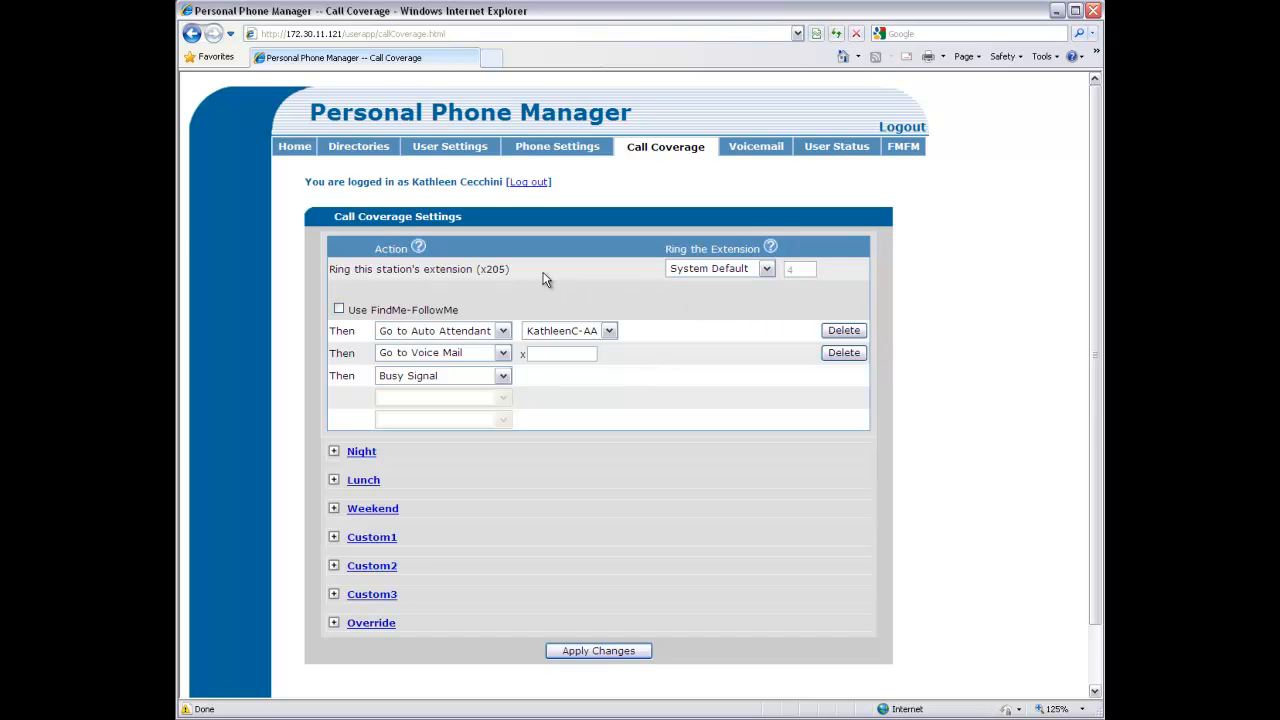
{"action": "left_click", "coordinate": [503, 376]}
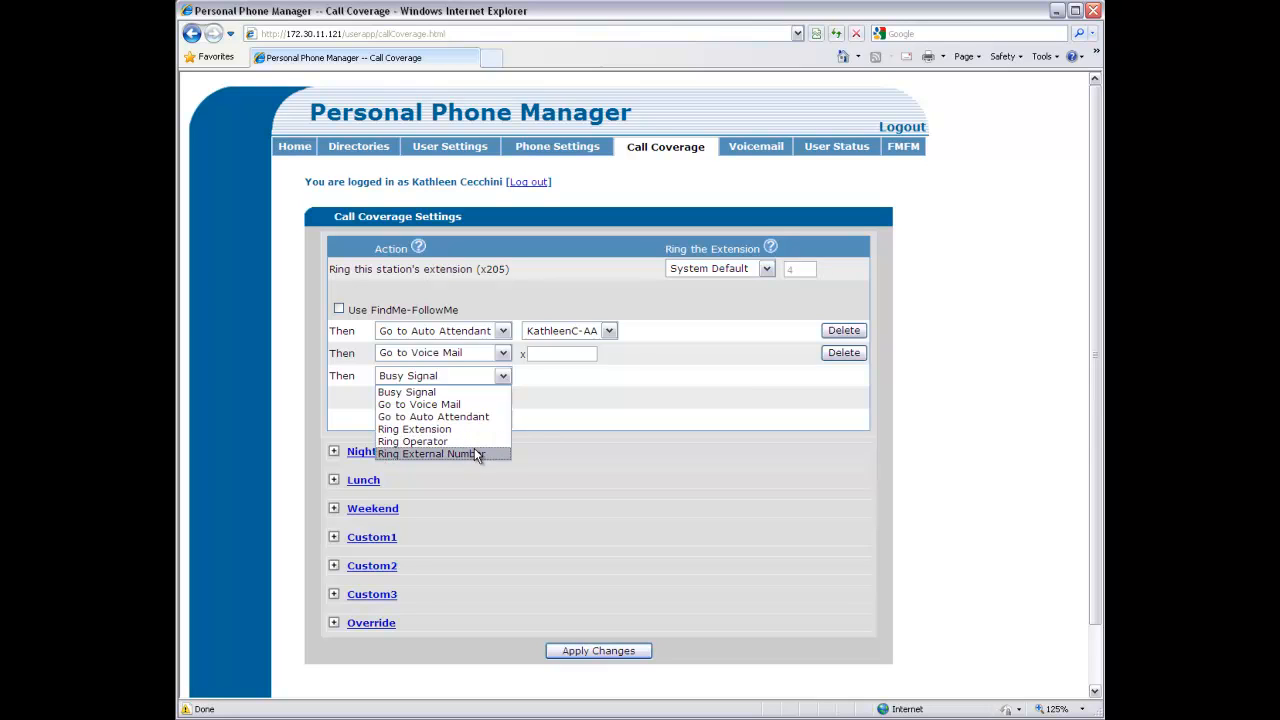
{"action": "left_click", "coordinate": [451, 392]}
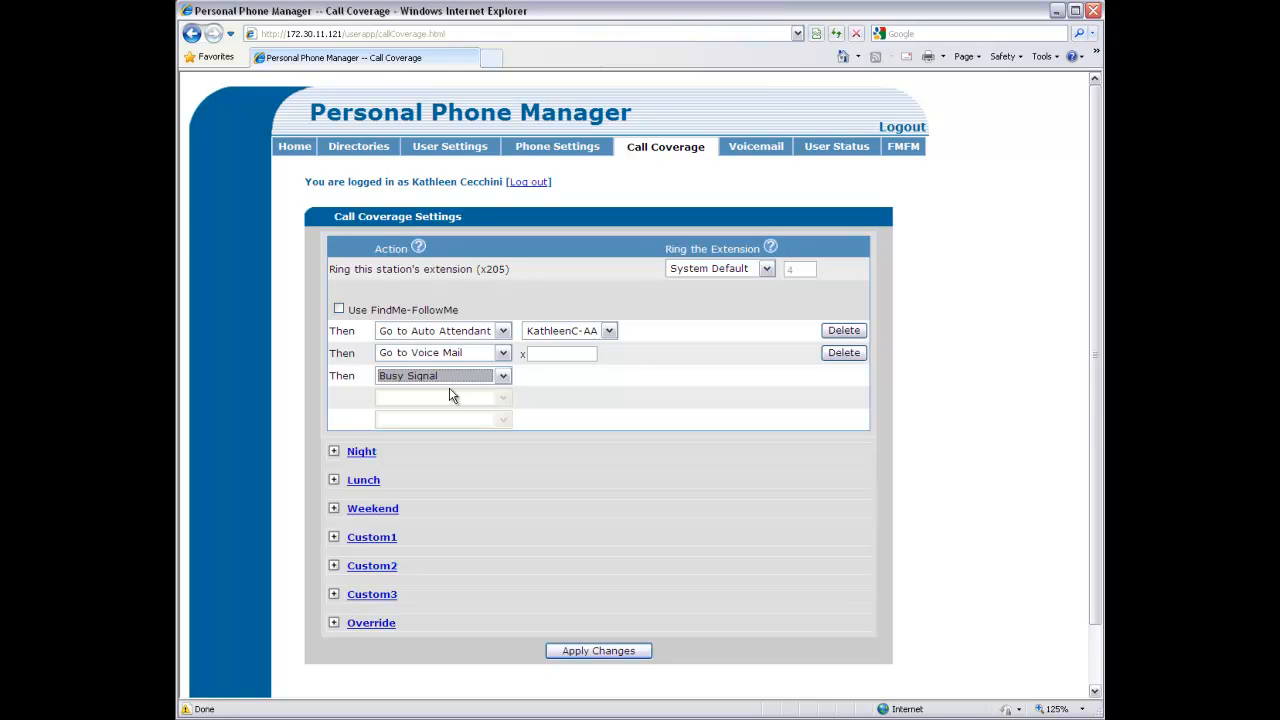
Expand the Night schedule and keep its extension ringing set to Never
{"action": "left_click", "coordinate": [335, 452]}
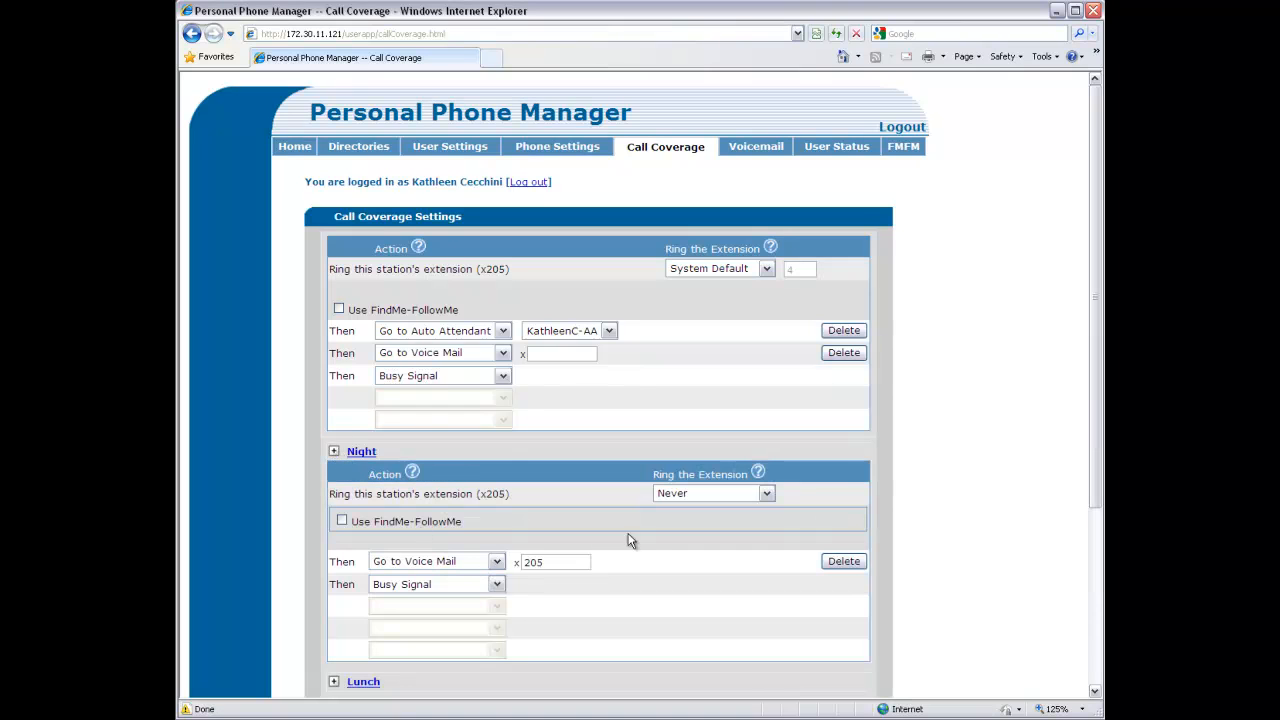
{"action": "left_click", "coordinate": [716, 496]}
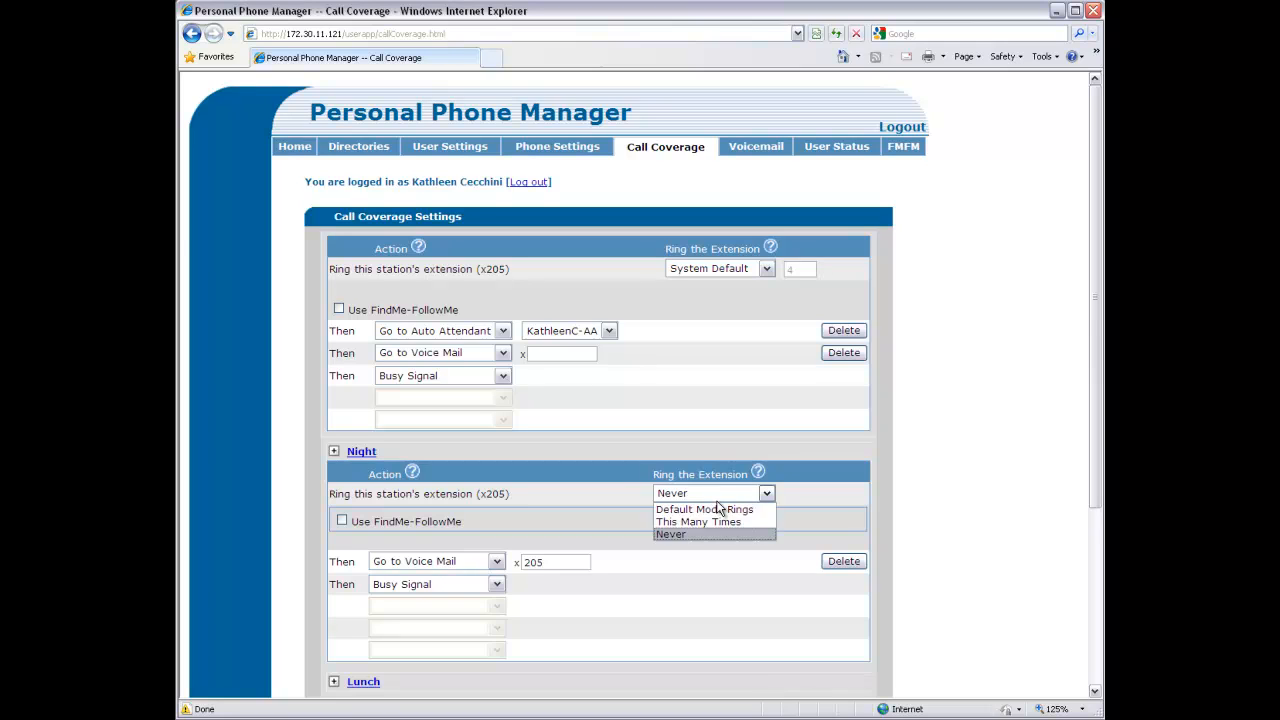
{"action": "left_click", "coordinate": [717, 500]}
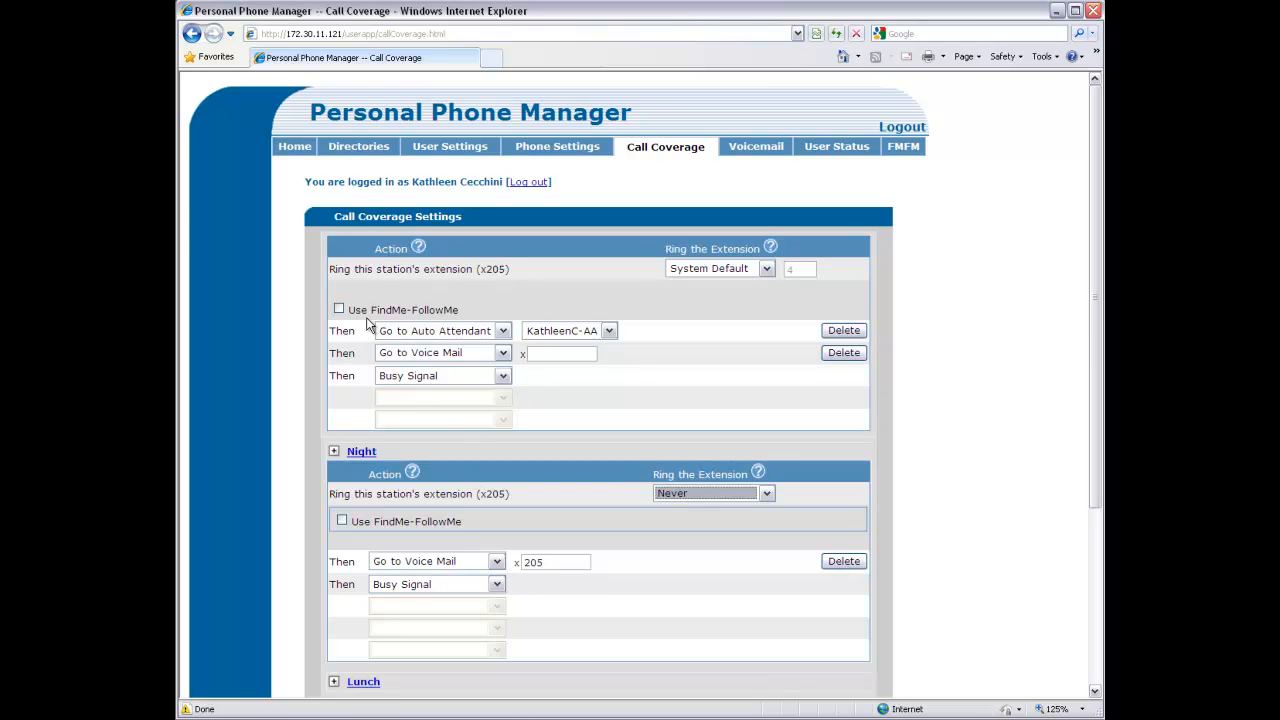
Collapse Night, tick Use FindMe-FollowMe for default coverage, and apply the changes
{"action": "left_click", "coordinate": [338, 310]}
{"action": "left_click", "coordinate": [334, 451]}
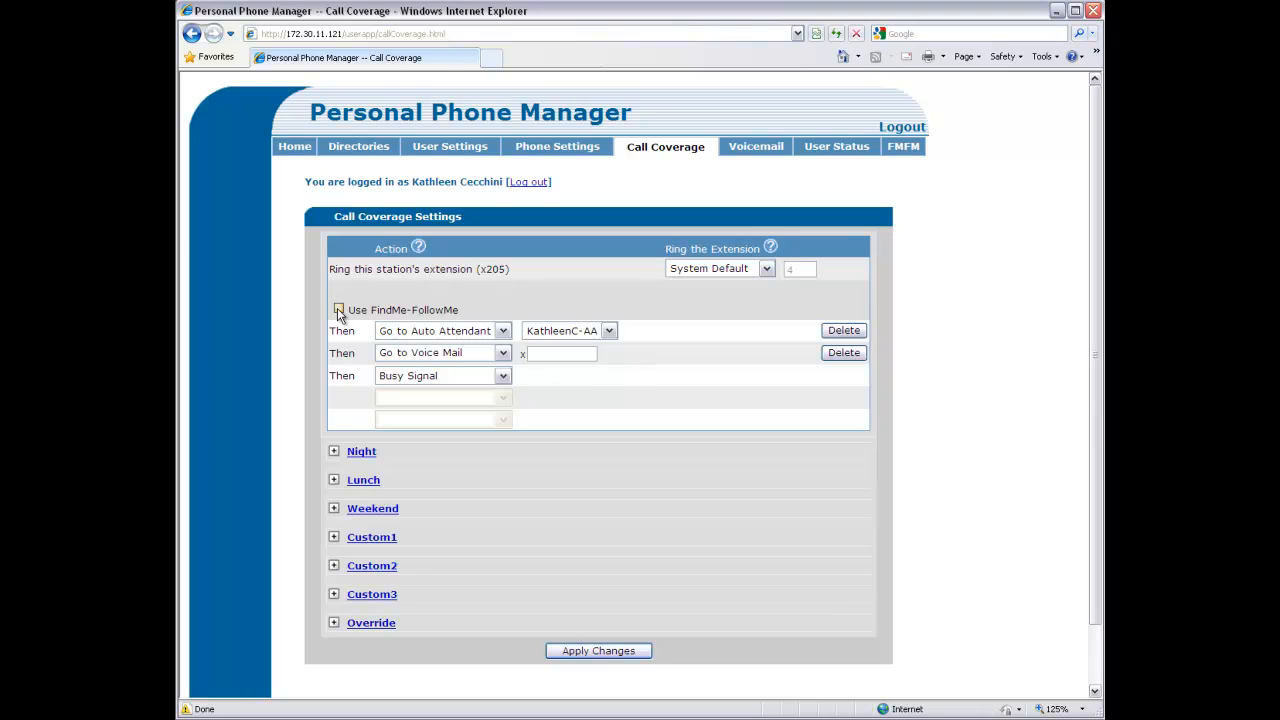
{"action": "left_click", "coordinate": [339, 311]}
{"action": "left_click", "coordinate": [606, 650]}
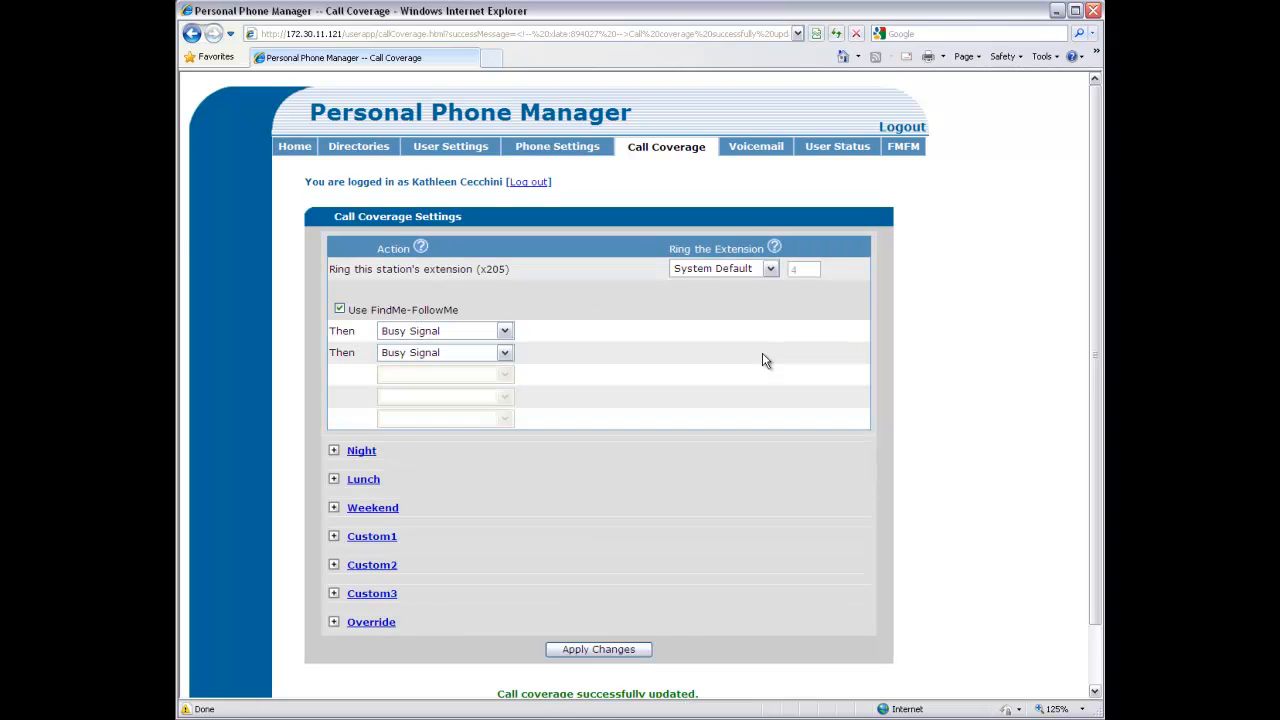
Create a new FindMe-FollowMe contact group named VIP, described 'Important Callers'
{"action": "left_click", "coordinate": [902, 150]}
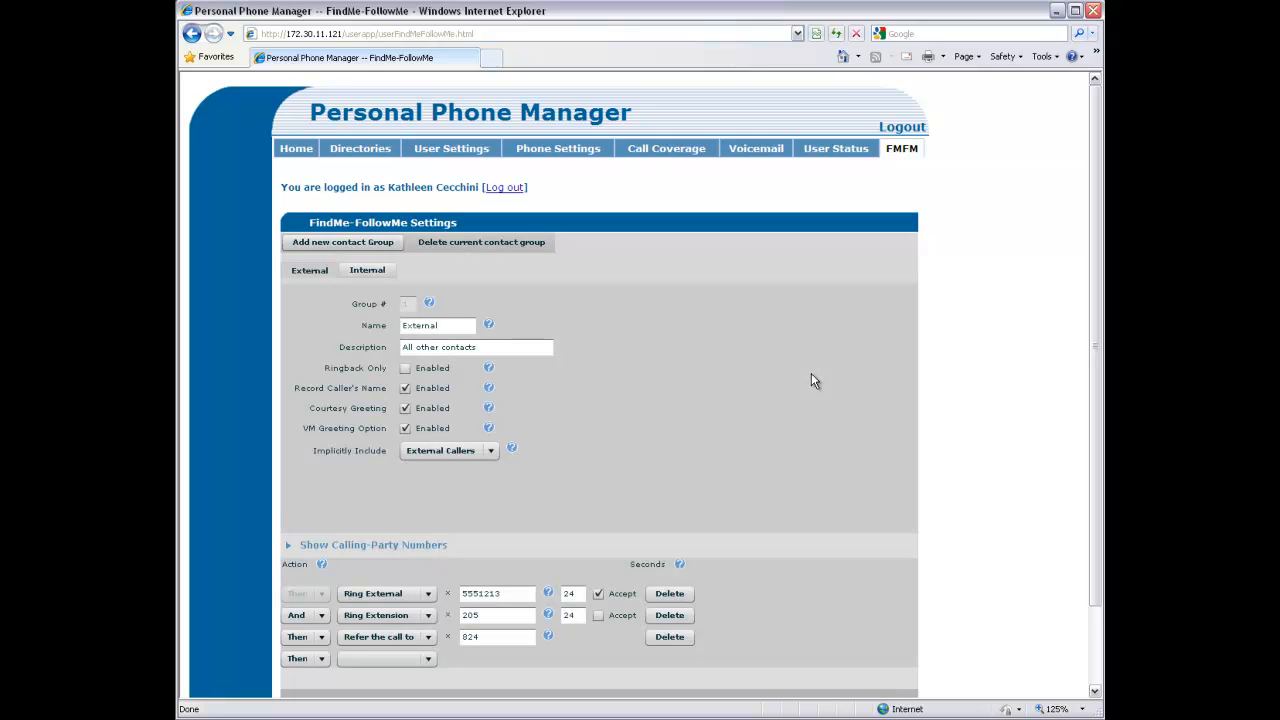
{"action": "scroll", "coordinate": [812, 378], "scroll_direction": "down", "scroll_amount": 2}
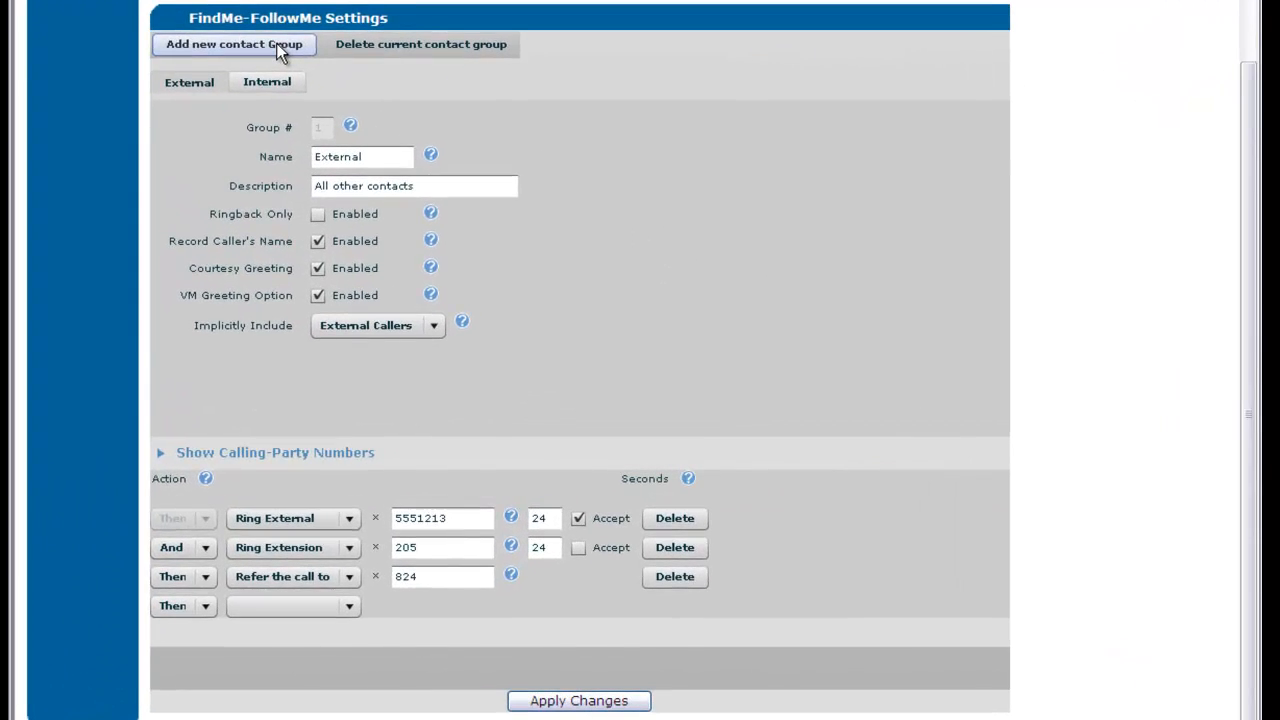
{"action": "left_click", "coordinate": [377, 155]}
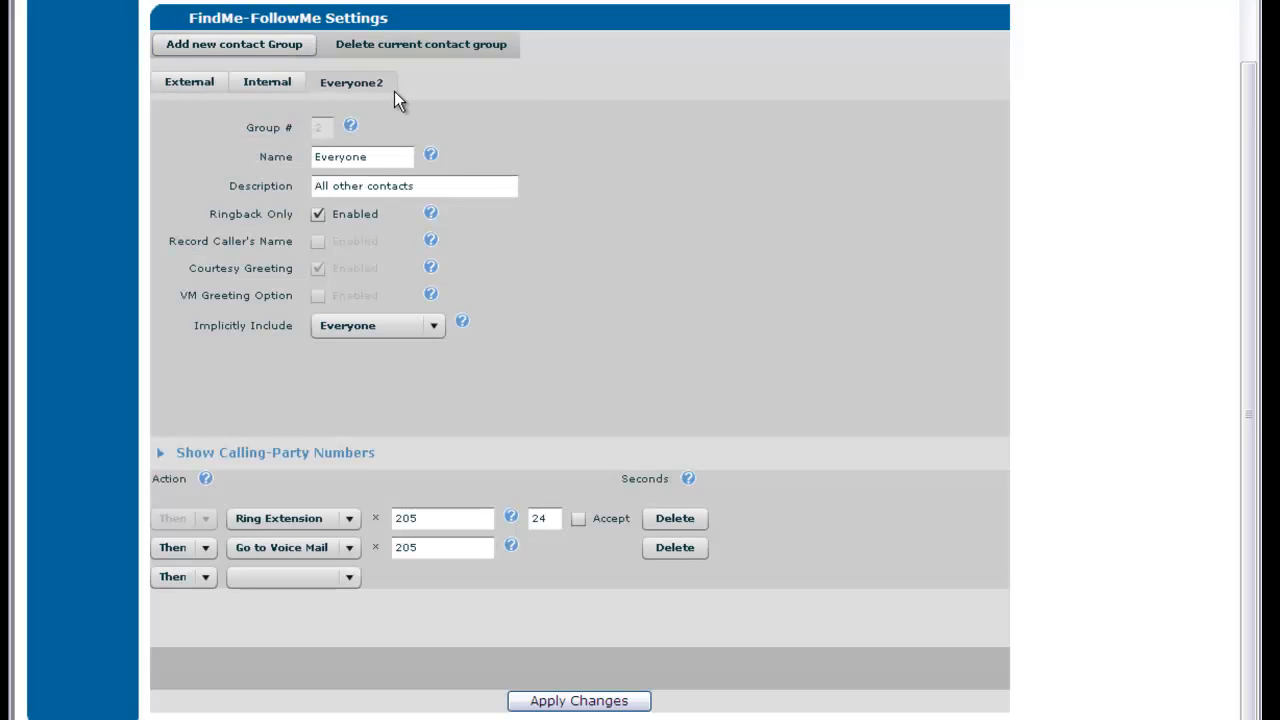
{"action": "left_click_drag", "start_coordinate": [368, 157], "coordinate": [265, 168]}
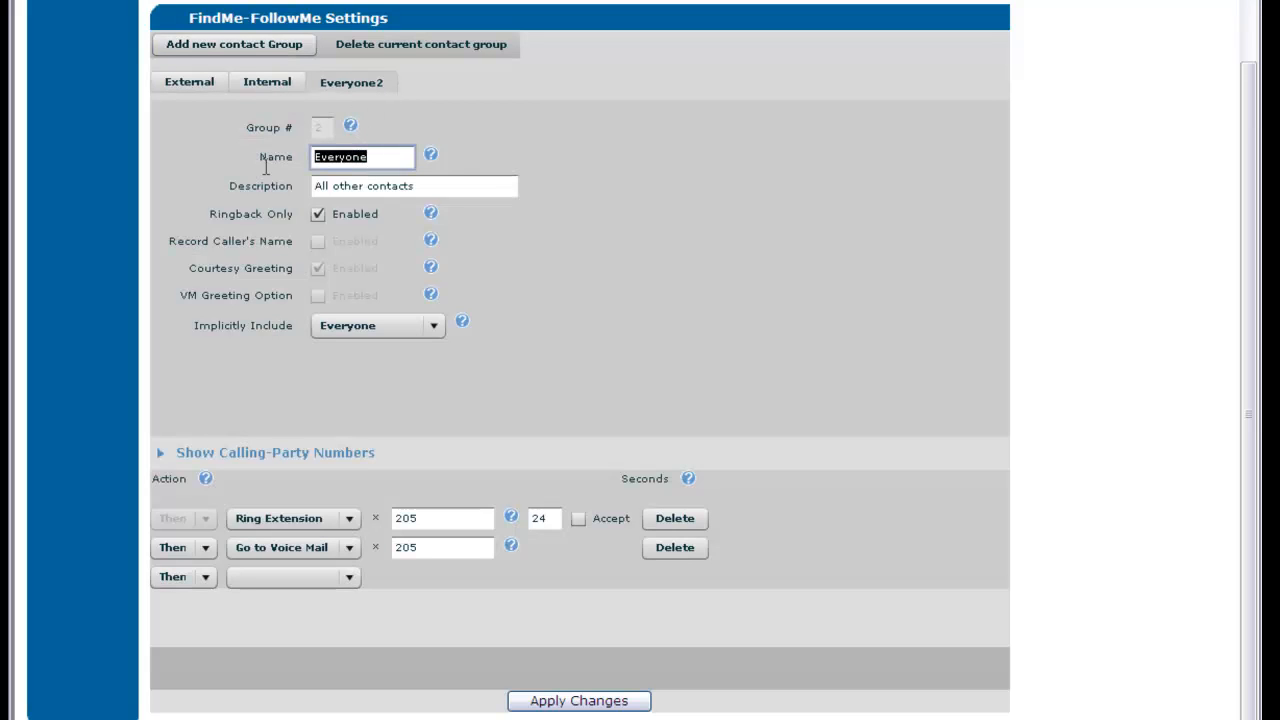
{"action": "type", "text": "VIP"}
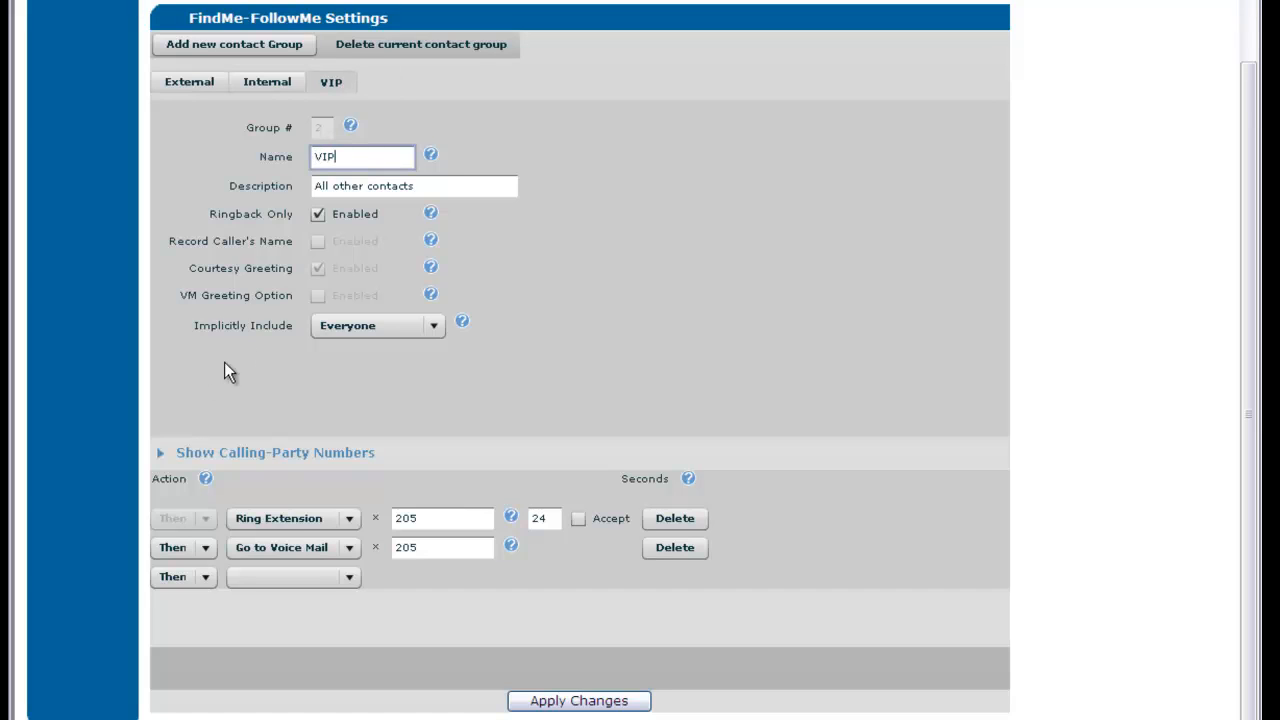
{"action": "left_click_drag", "start_coordinate": [446, 188], "coordinate": [267, 194]}
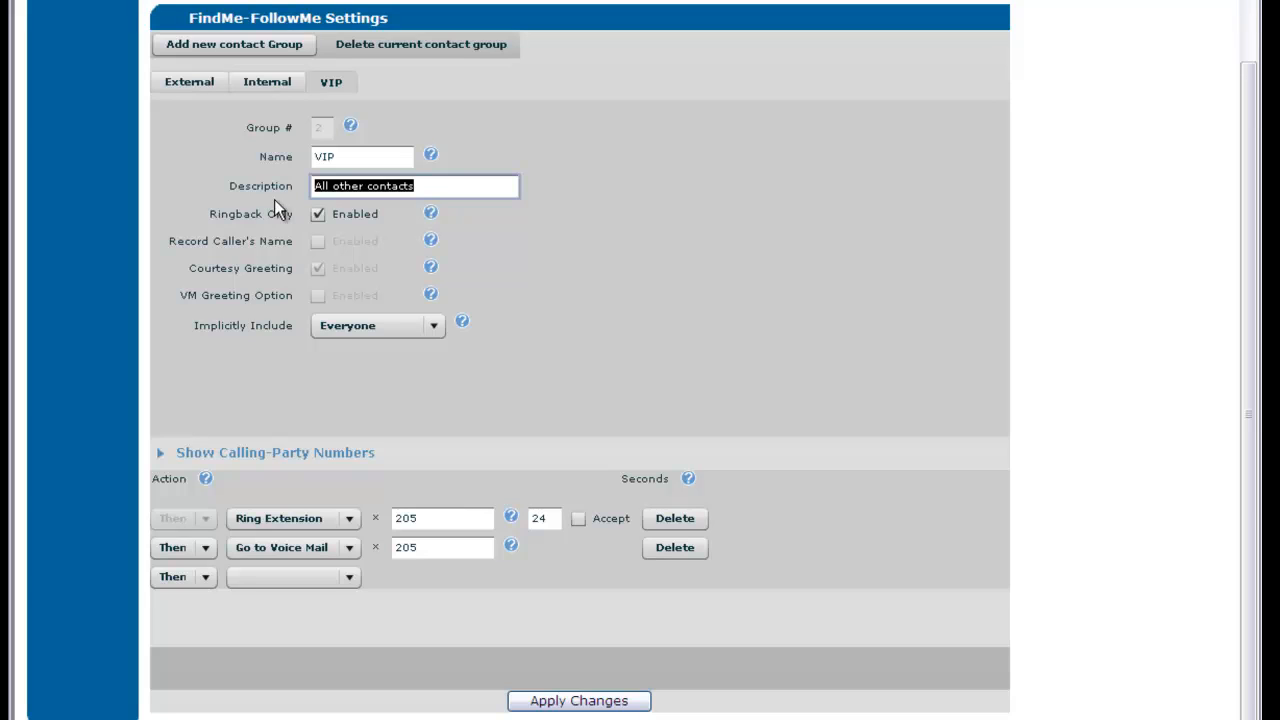
{"action": "key", "text": "BackSpace"}
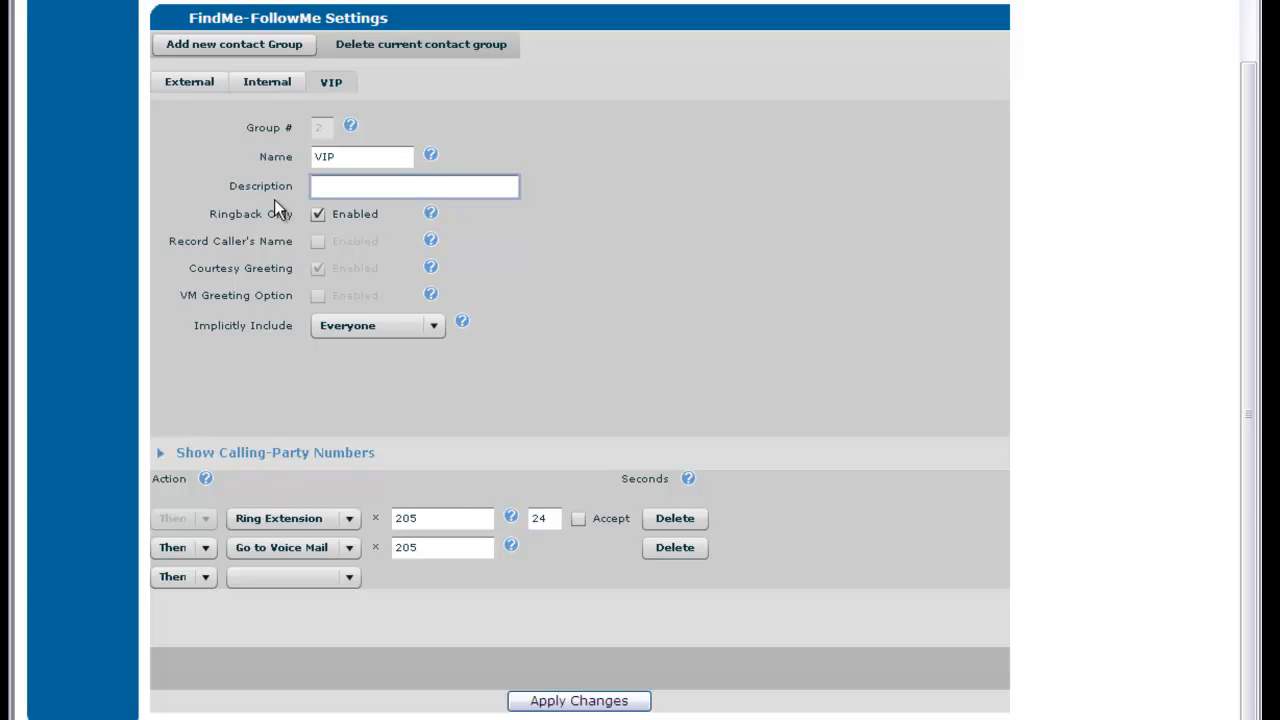
{"action": "type", "text": "Important Callers"}
Turn off Ringback Only and set Implicitly Include to None for the VIP group
{"action": "left_click", "coordinate": [319, 215]}
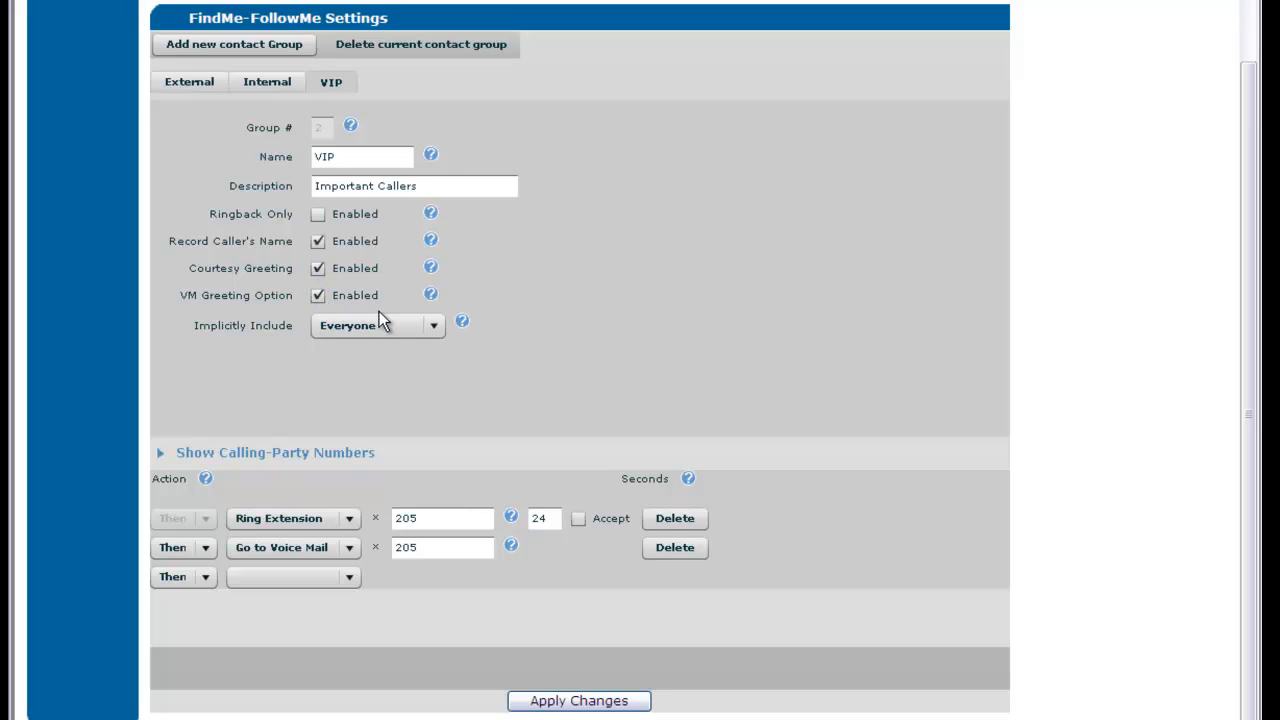
{"action": "left_click", "coordinate": [435, 325]}
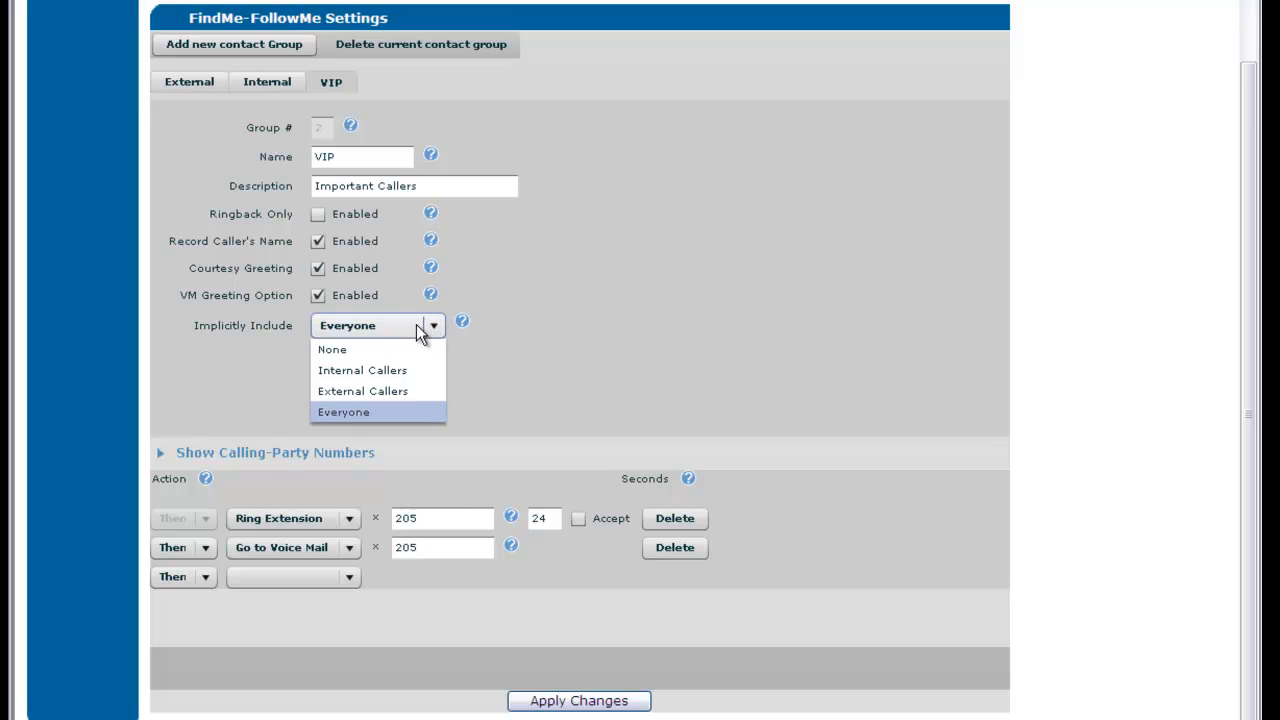
{"action": "left_click", "coordinate": [385, 352]}
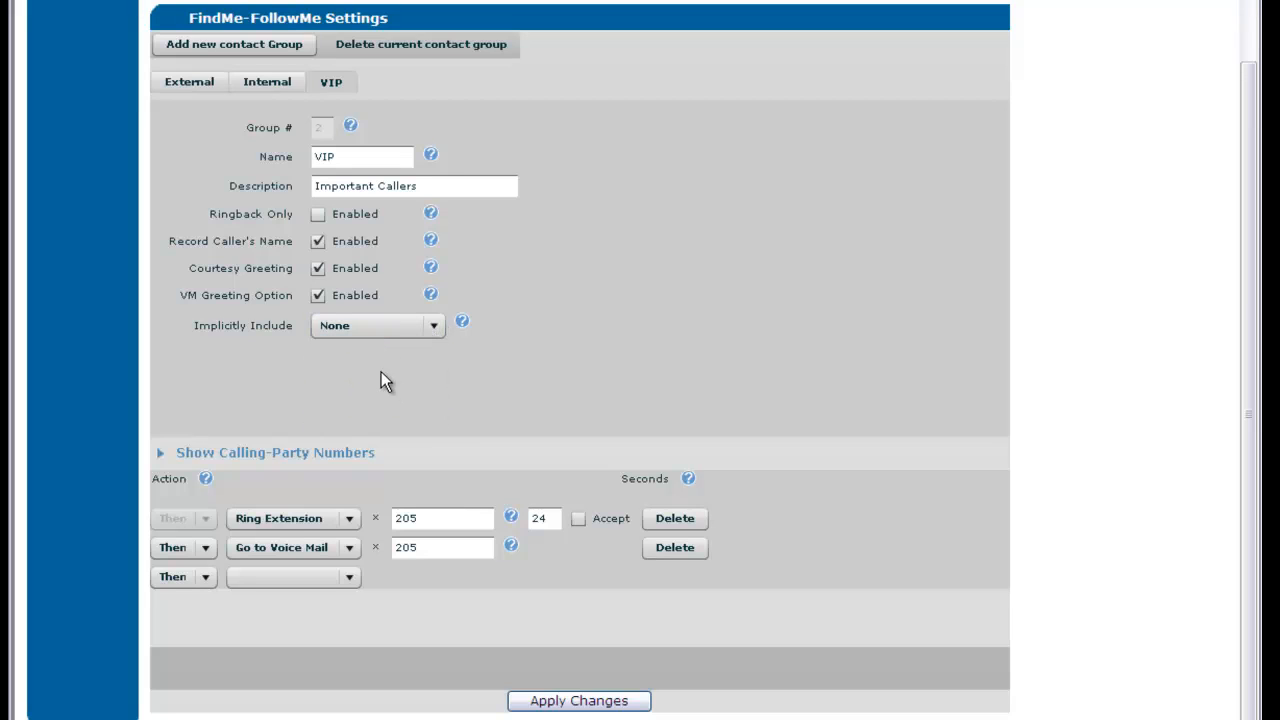
Add the first caller's phone number and contact name to the VIP member list
{"action": "left_click", "coordinate": [161, 452]}
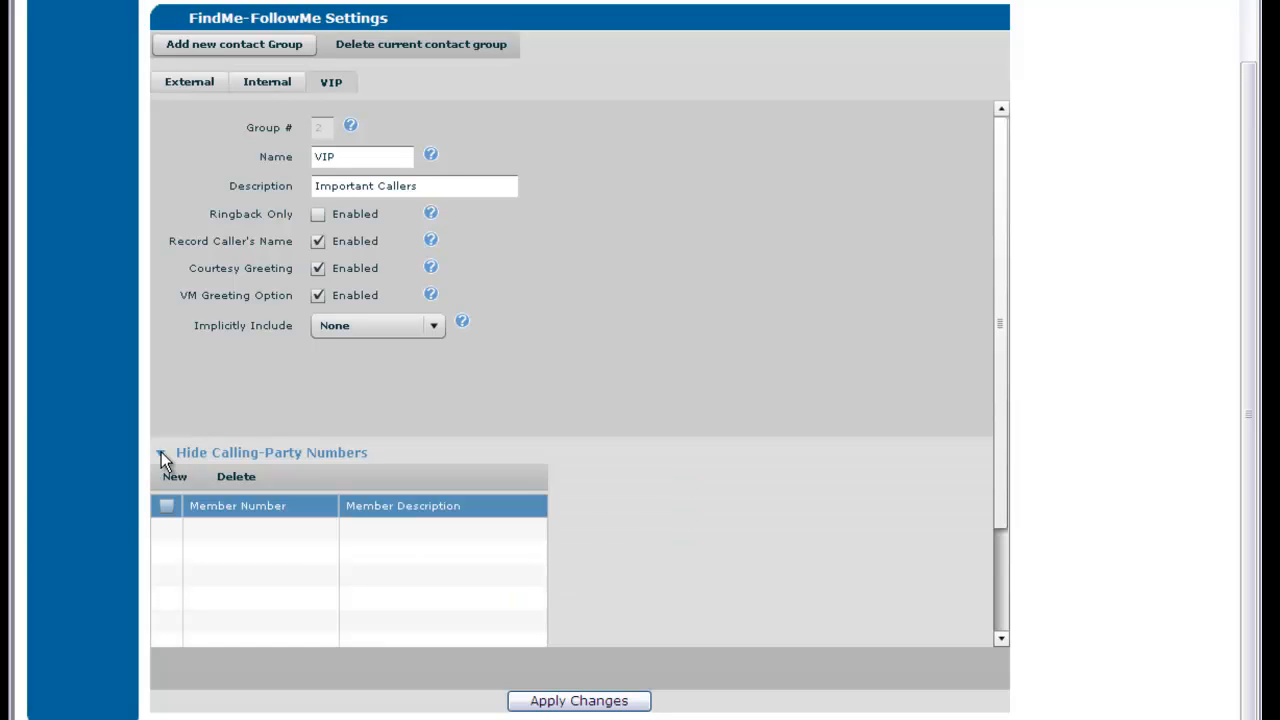
{"action": "left_click", "coordinate": [170, 478]}
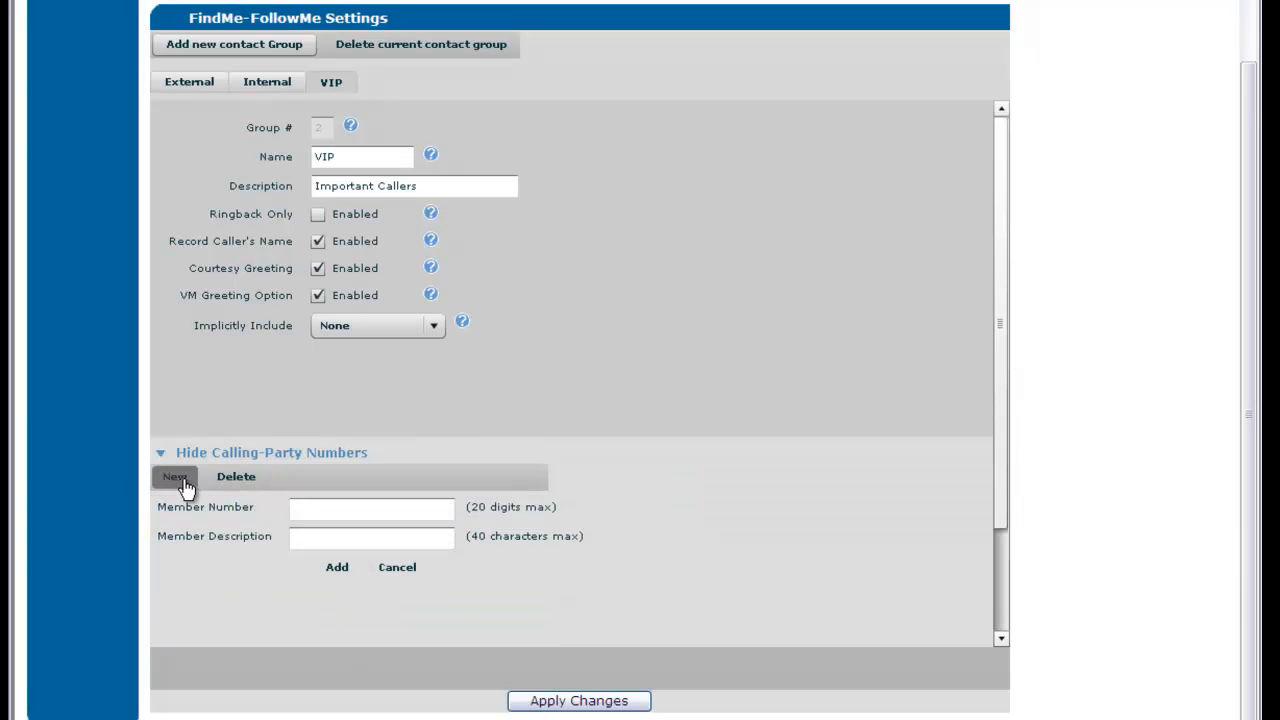
{"action": "left_click", "coordinate": [312, 504]}
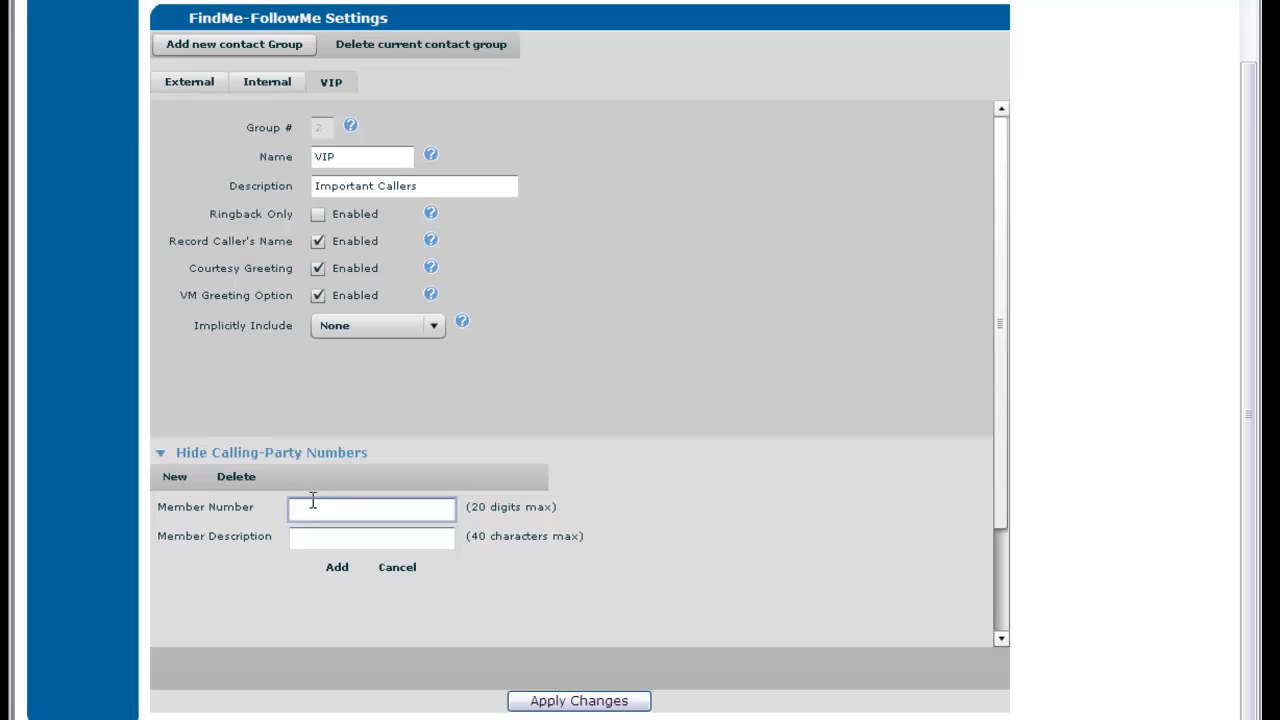
{"action": "type", "text": "5175551111"}
{"action": "key", "text": "Tab"}
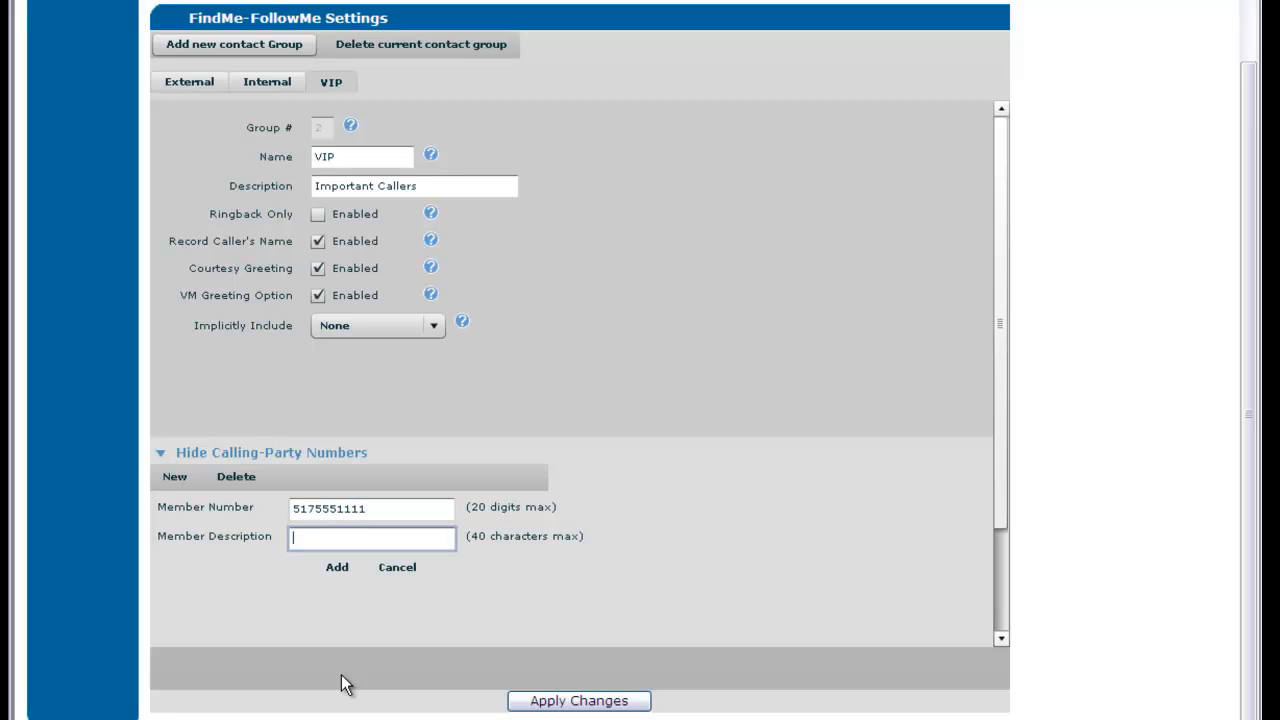
{"action": "type", "text": "Bob Smith"}
{"action": "left_click", "coordinate": [338, 567]}
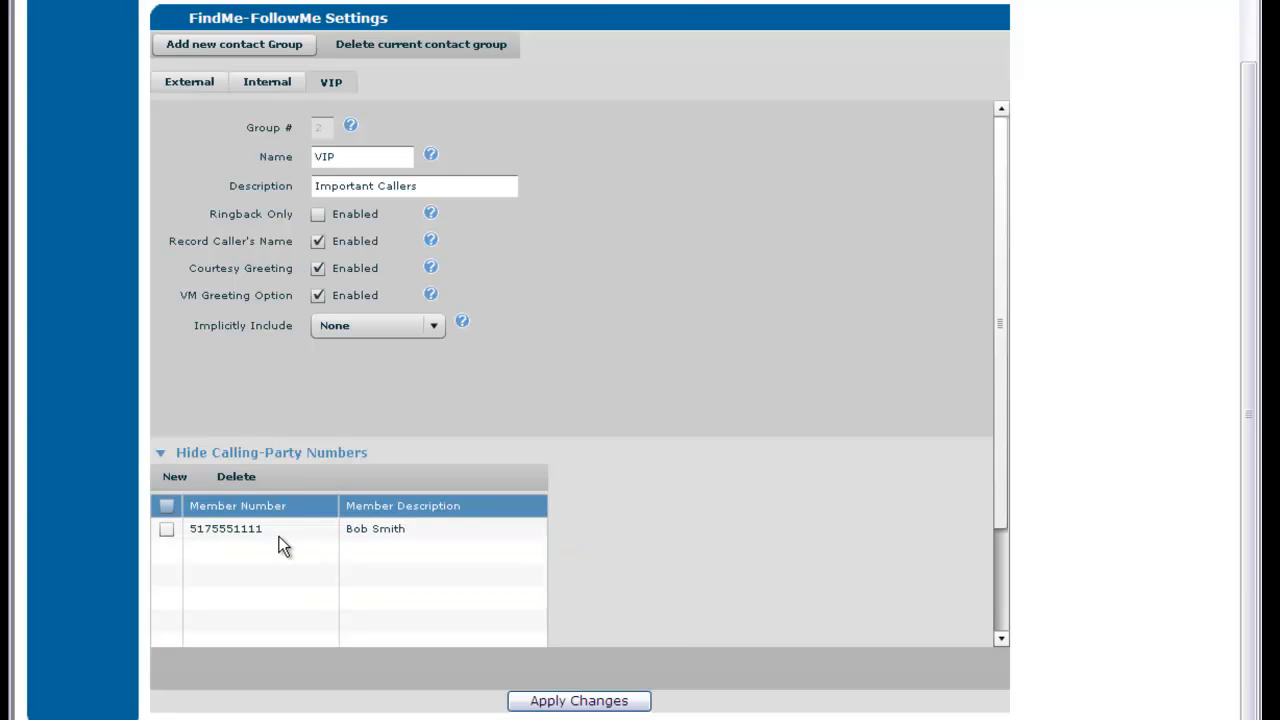
Add a second caller's phone number and contact name to the VIP member list
{"action": "left_click", "coordinate": [190, 476]}
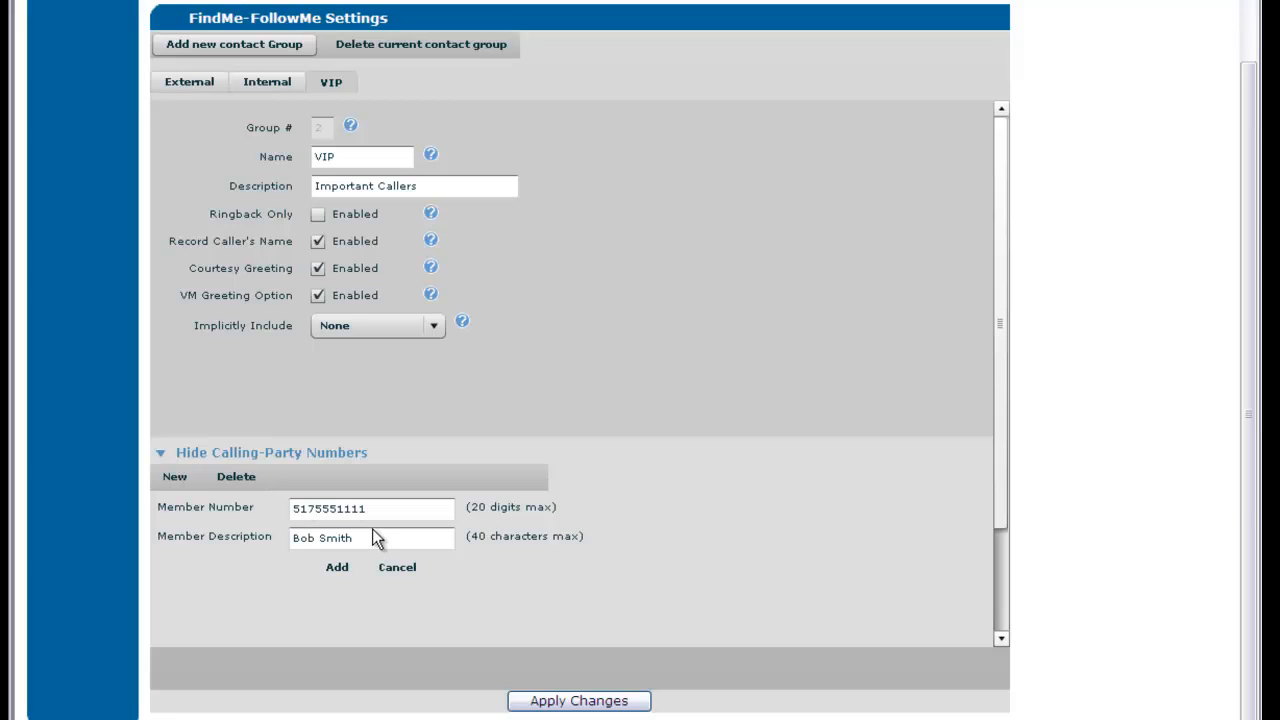
{"action": "double_click", "coordinate": [378, 509]}
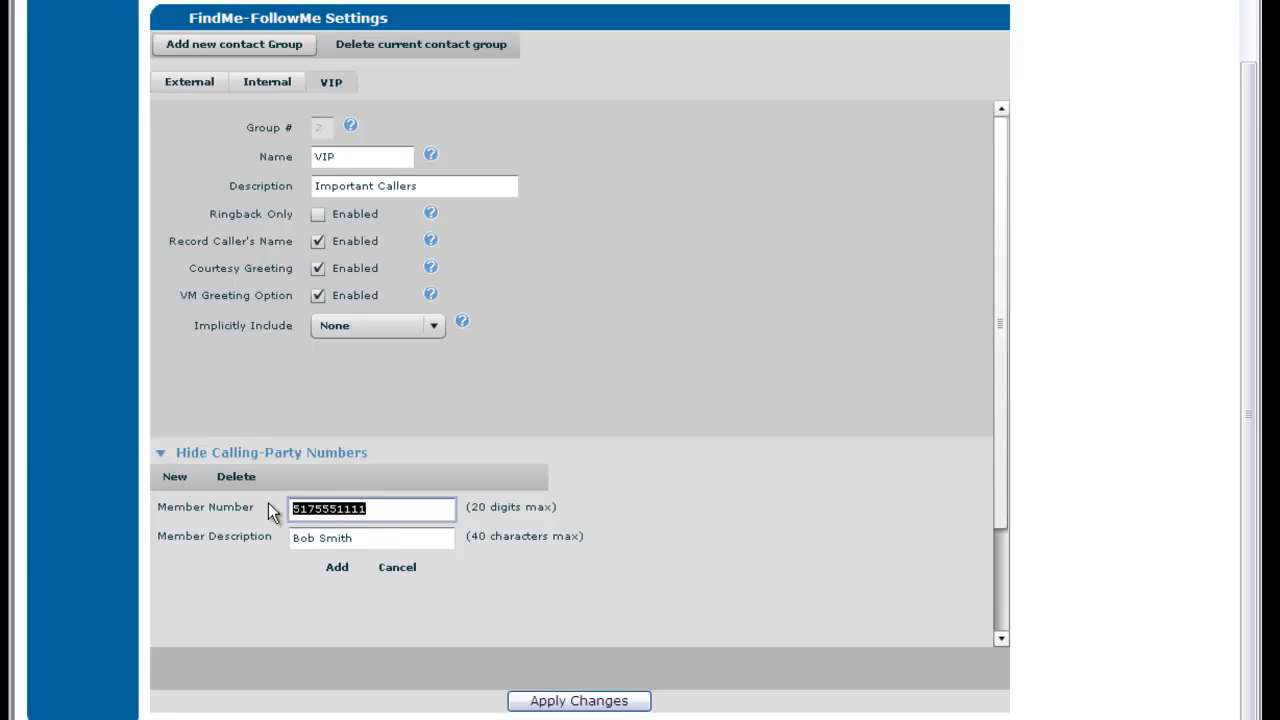
{"action": "type", "text": "8475552222"}
{"action": "key", "text": "Tab"}
{"action": "key", "text": "BackSpace"}
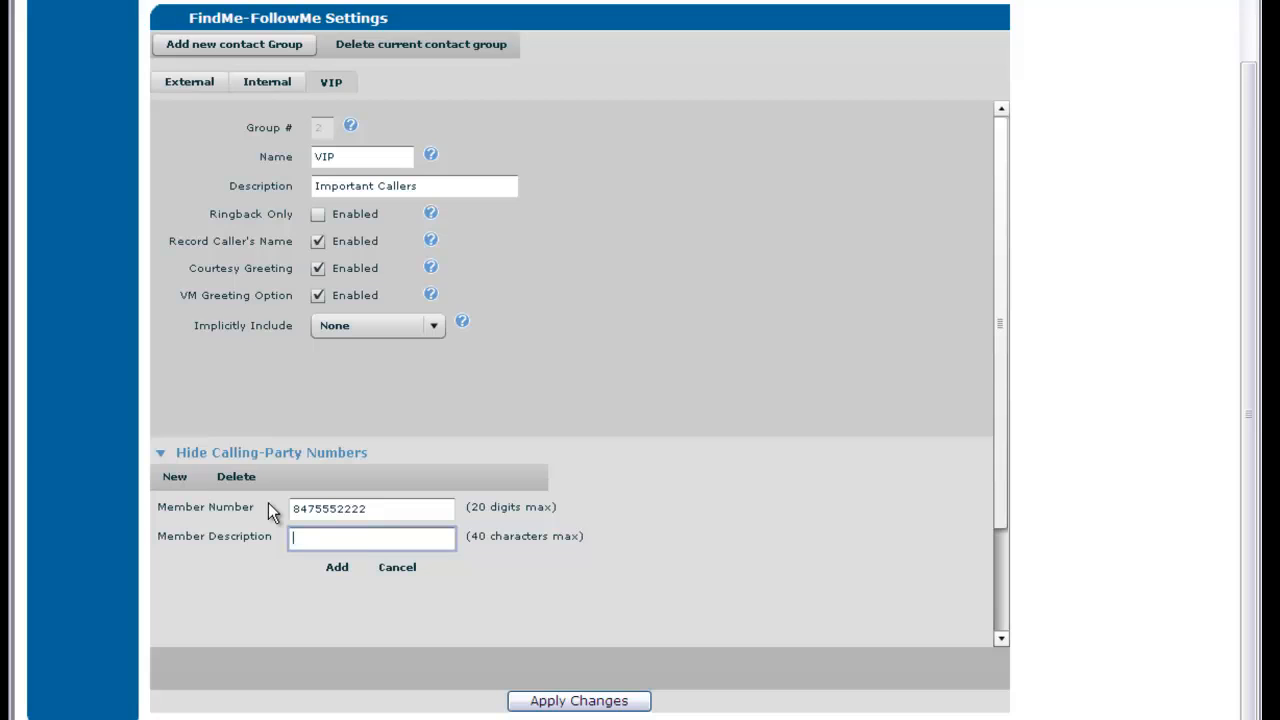
{"action": "left_click", "coordinate": [337, 570]}
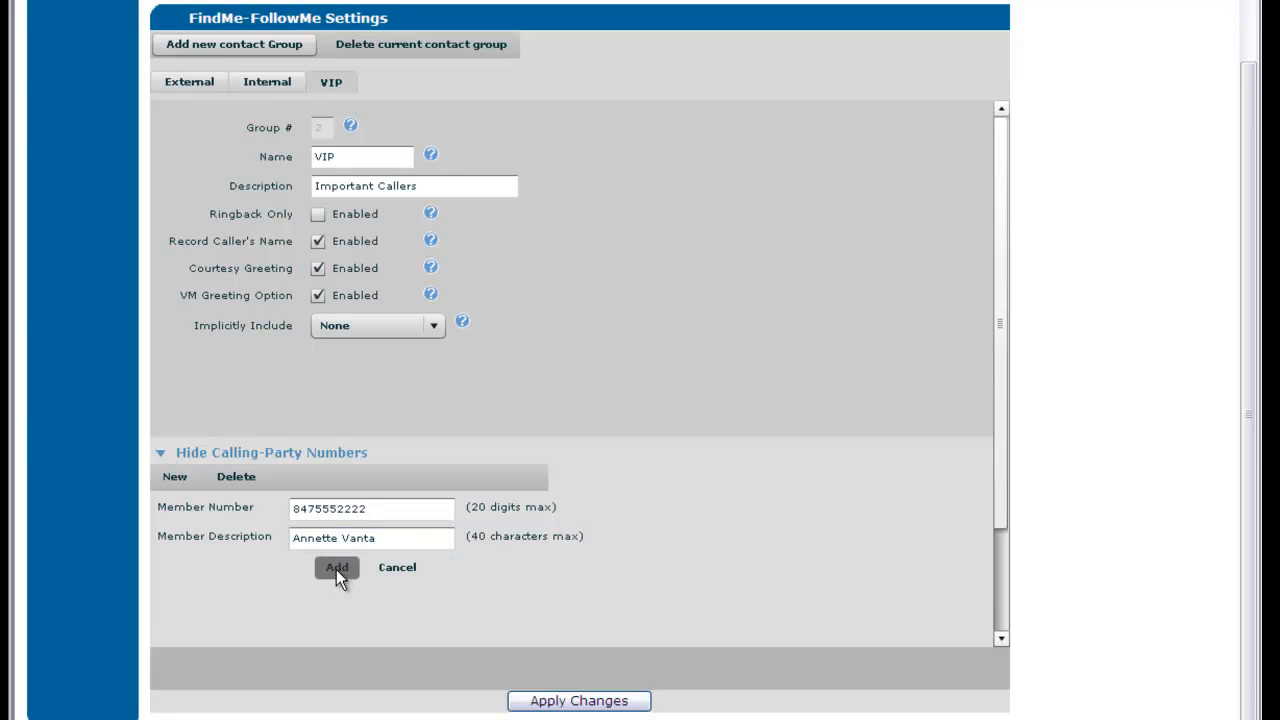
Make the second VIP step an And / Ring External to the first external number, with Accept required
{"action": "scroll", "coordinate": [316, 591], "scroll_direction": "down", "scroll_amount": 1}
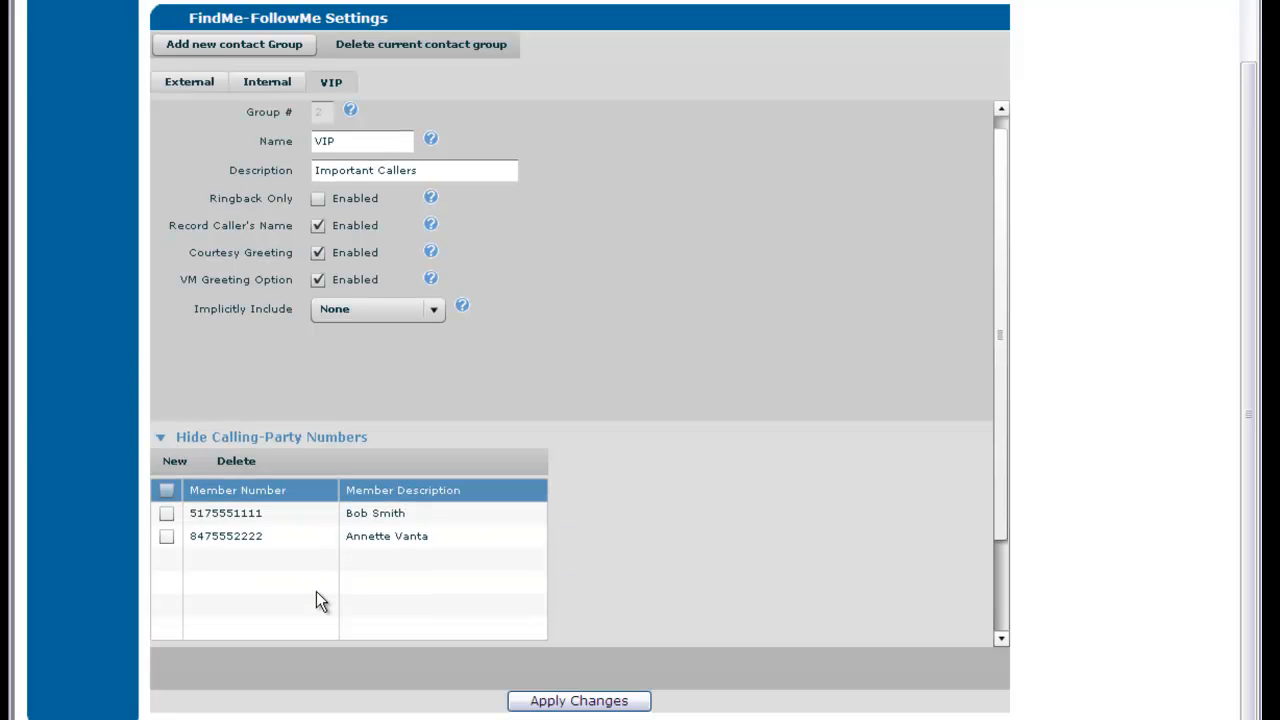
{"action": "scroll", "coordinate": [316, 591], "scroll_direction": "down", "scroll_amount": 1}
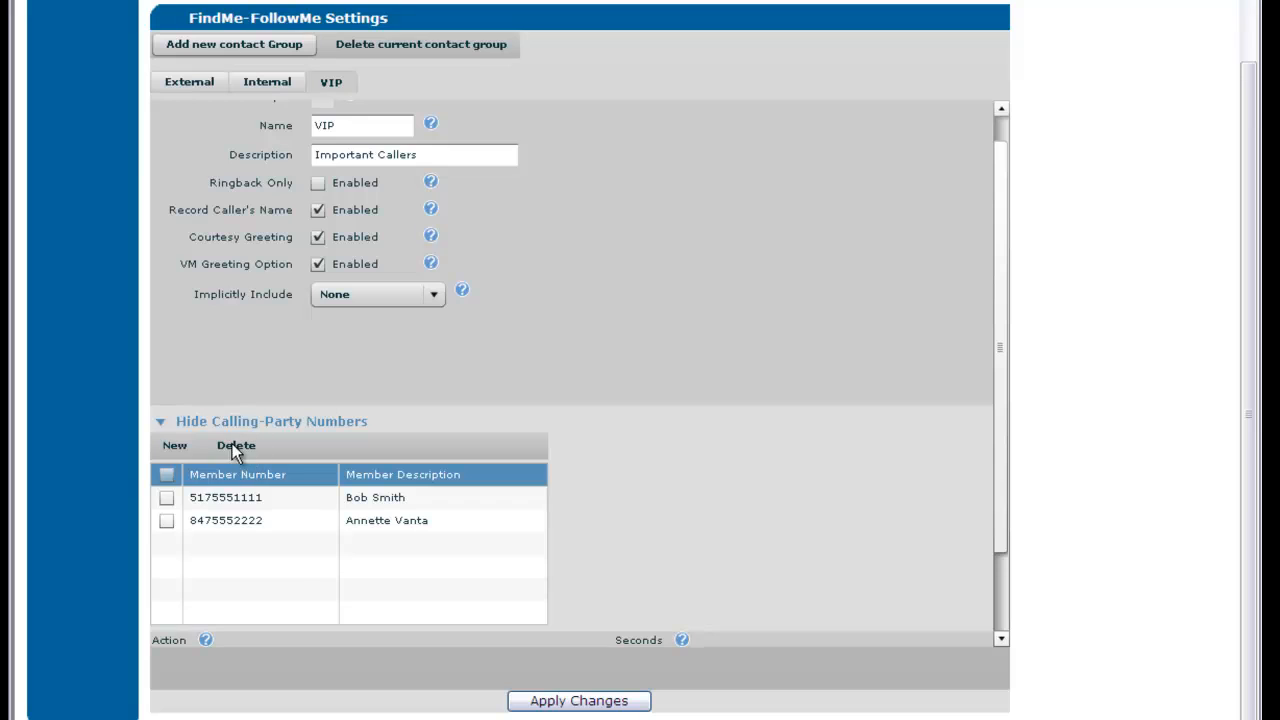
{"action": "scroll", "coordinate": [290, 553], "scroll_direction": "down", "scroll_amount": 2}
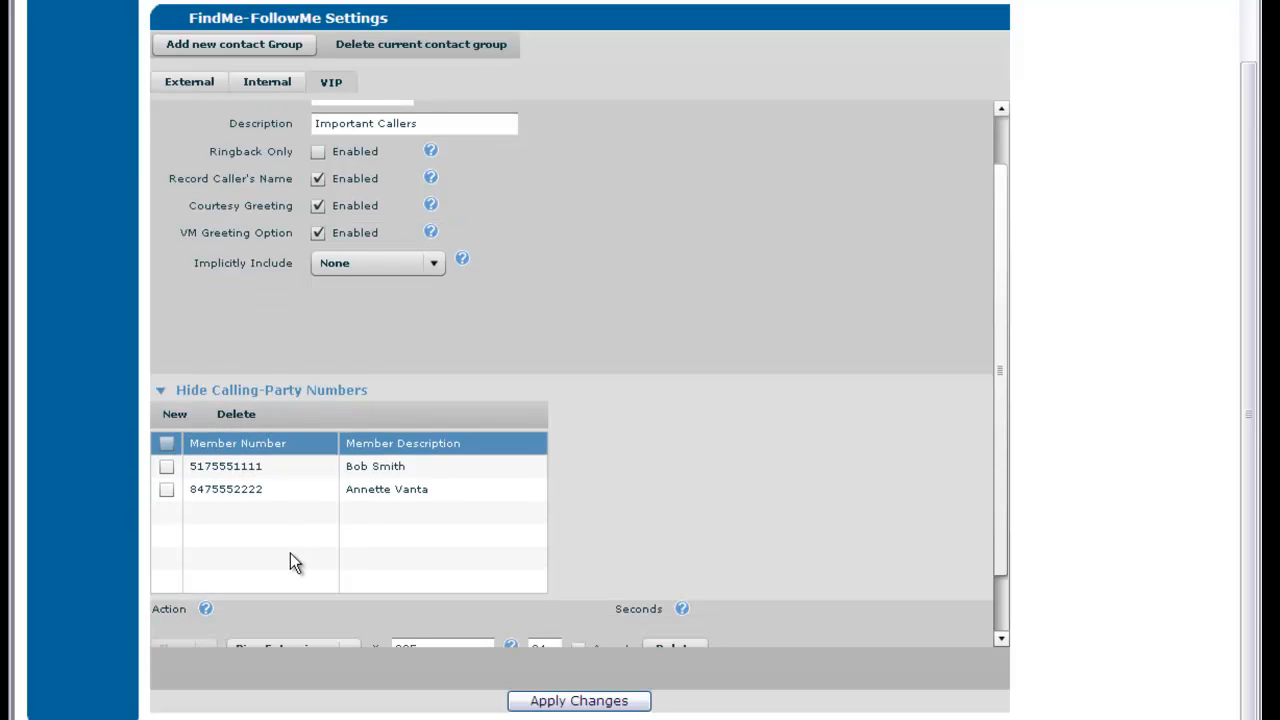
{"action": "scroll", "coordinate": [290, 553], "scroll_direction": "down", "scroll_amount": 5}
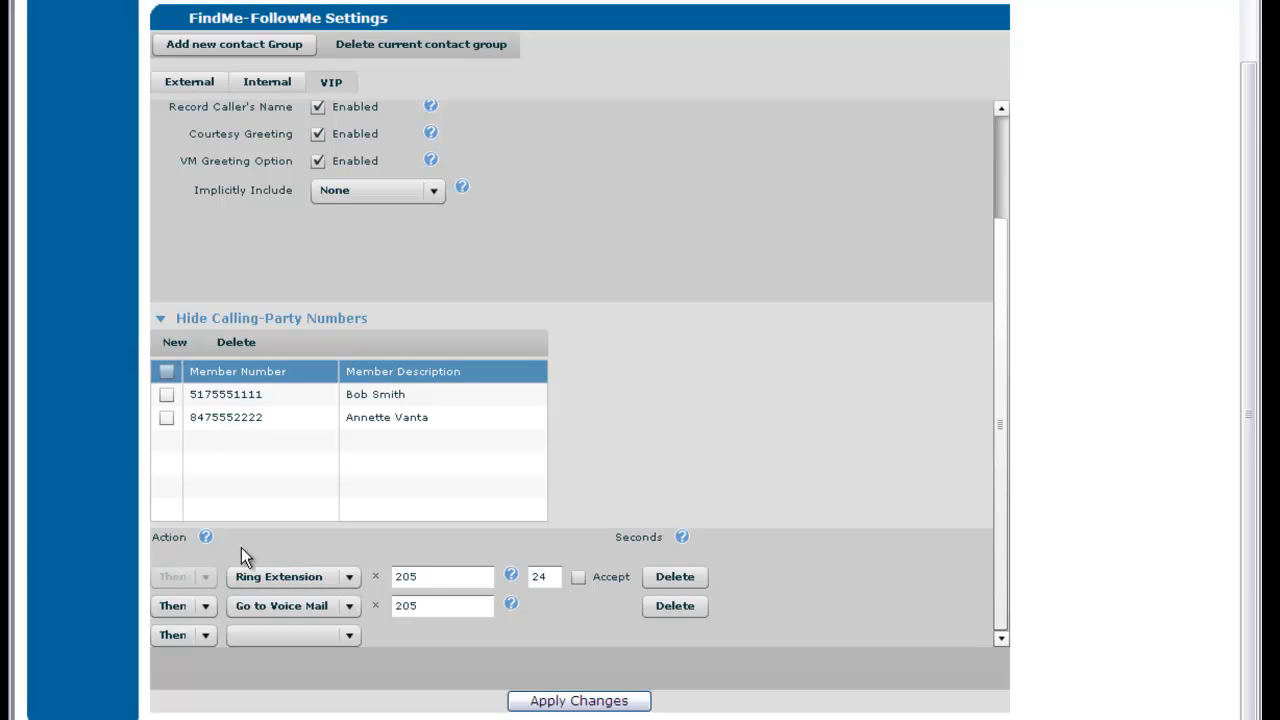
{"action": "left_click", "coordinate": [442, 571]}
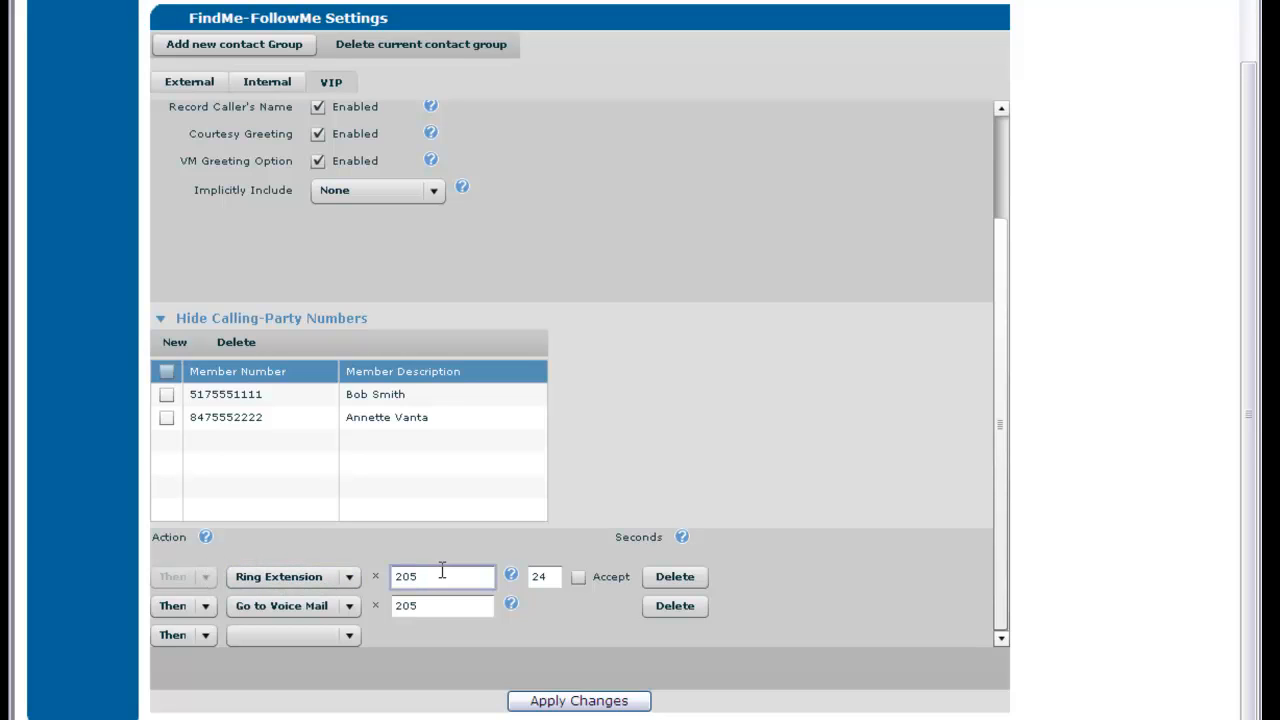
{"action": "left_click", "coordinate": [540, 574]}
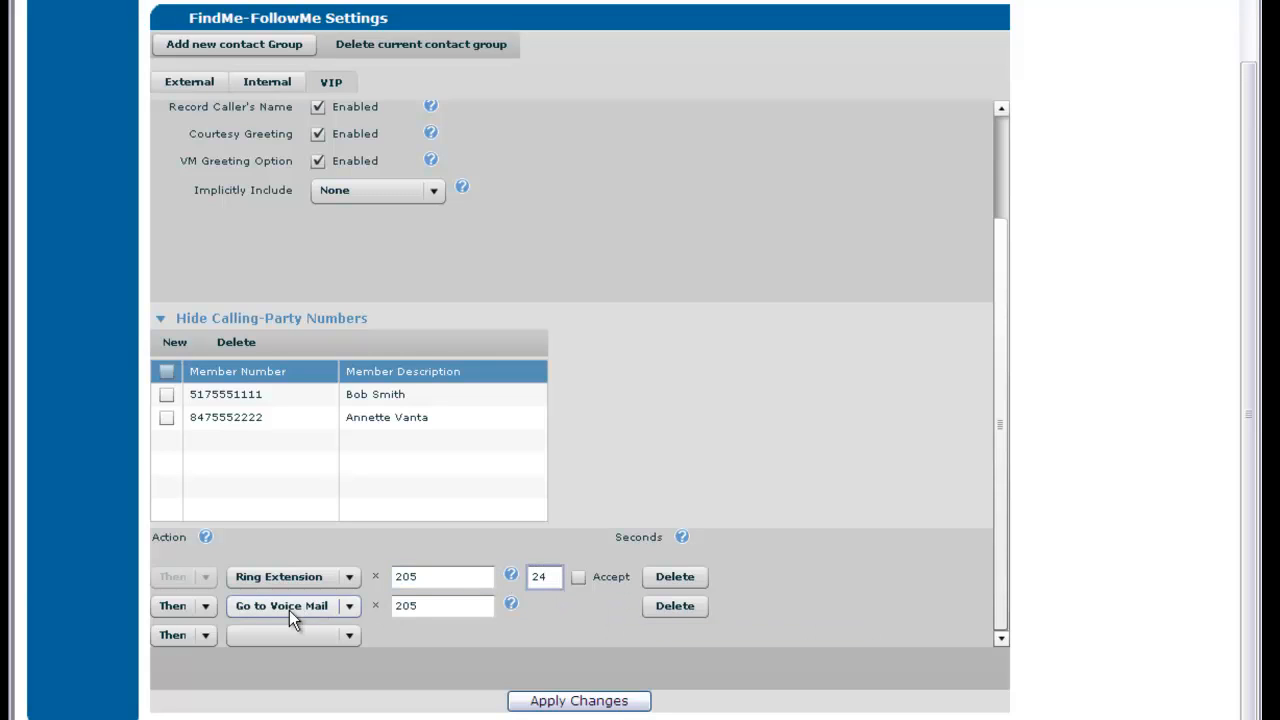
{"action": "left_click", "coordinate": [208, 607]}
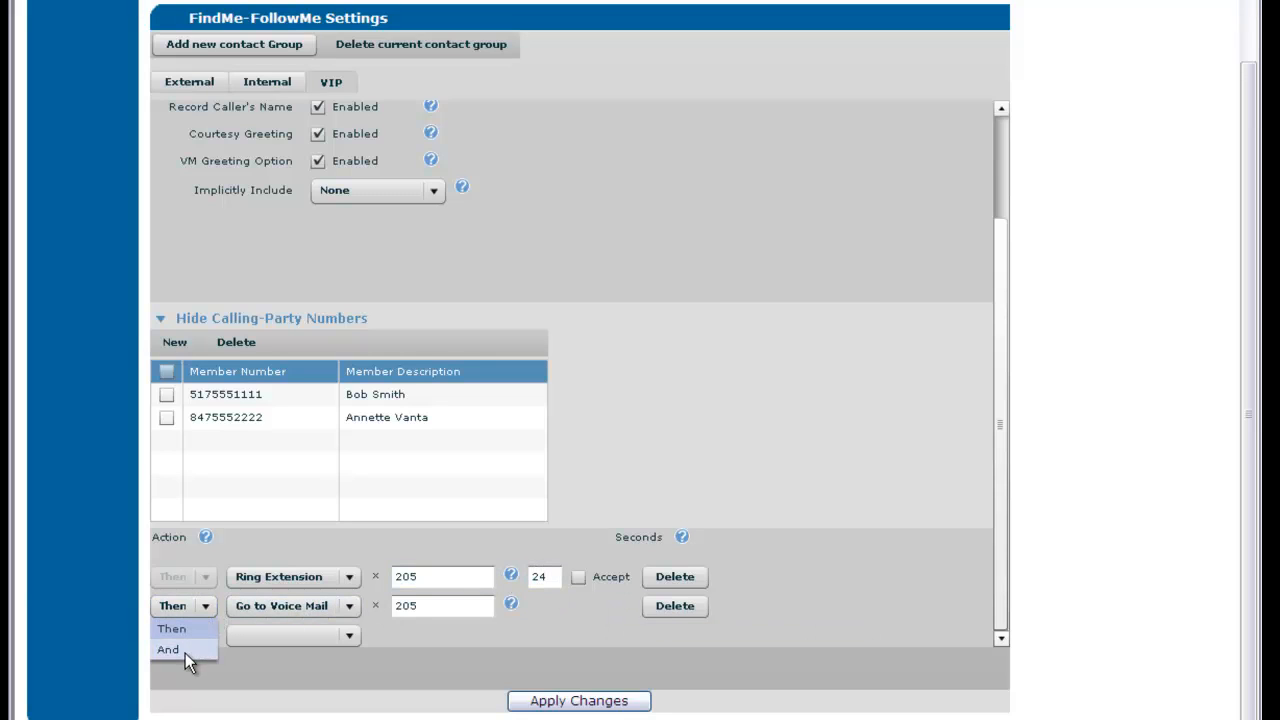
{"action": "left_click", "coordinate": [185, 650]}
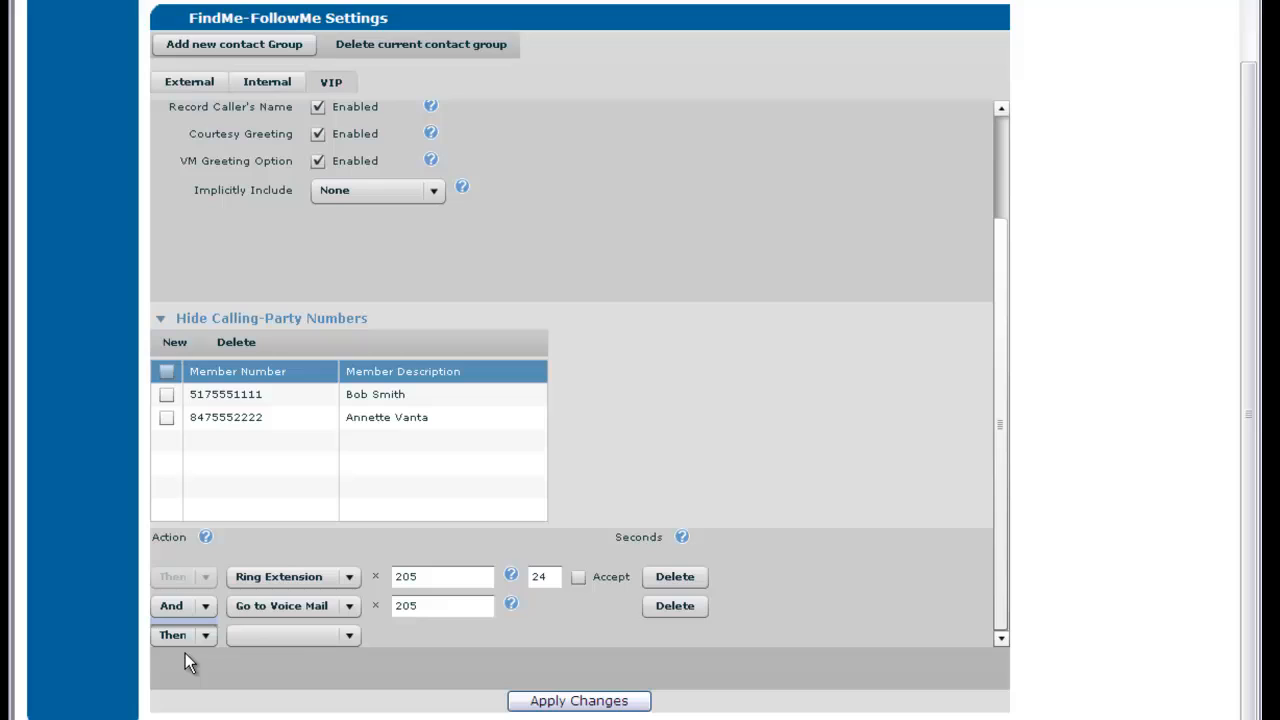
{"action": "left_click", "coordinate": [350, 606]}
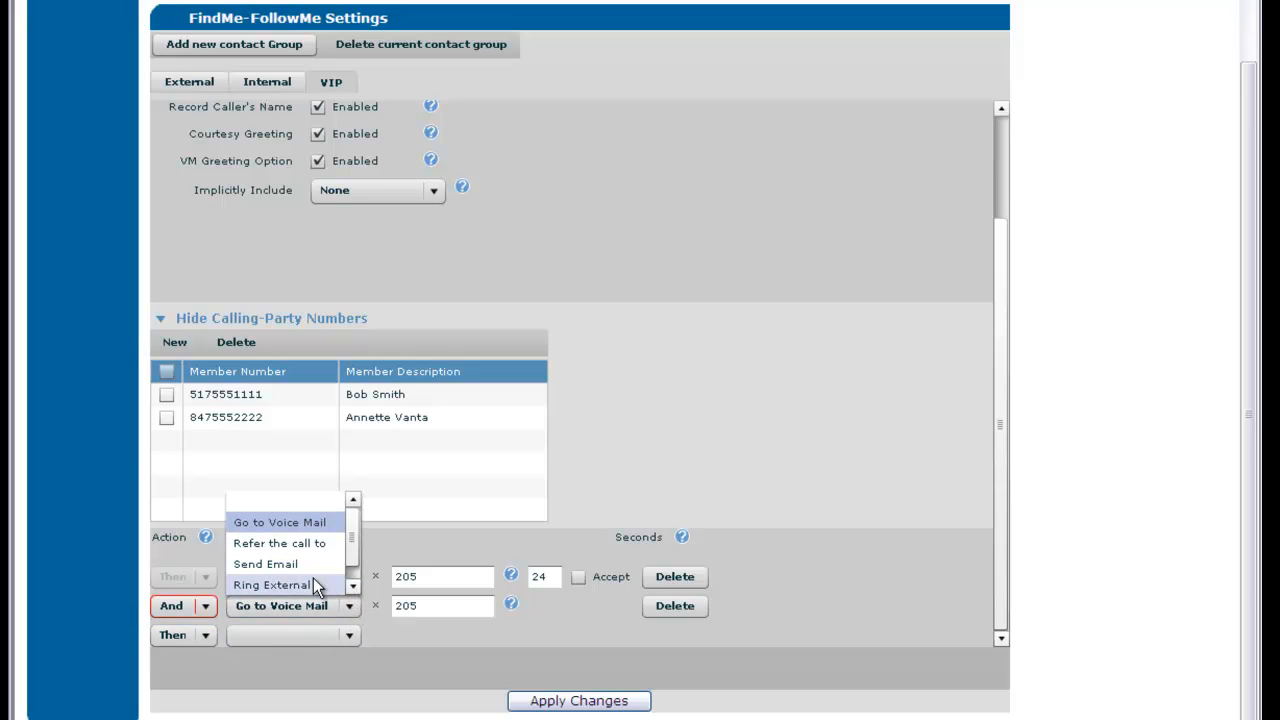
{"action": "left_click", "coordinate": [304, 583]}
{"action": "left_click", "coordinate": [424, 606]}
{"action": "left_click_drag", "start_coordinate": [424, 606], "coordinate": [376, 605]}
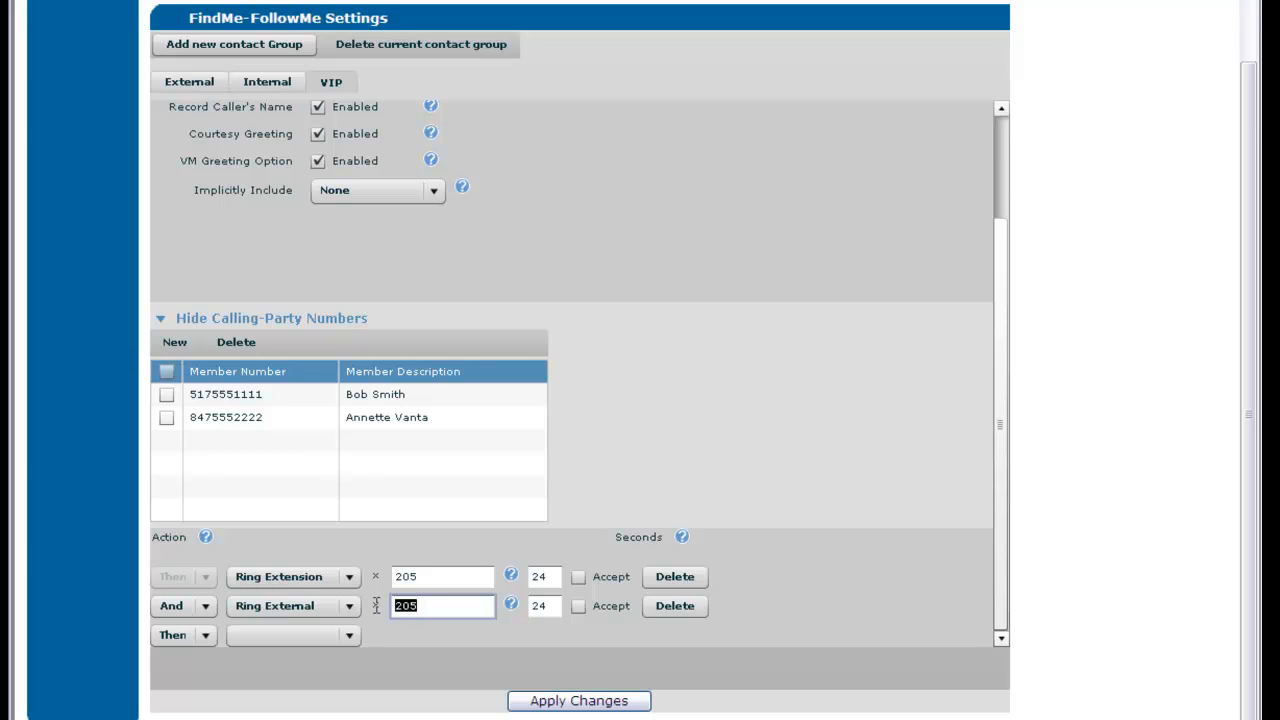
{"action": "type", "text": "3175551213"}
{"action": "left_click", "coordinate": [578, 606]}
Add a third And / Ring External step with the second external number
{"action": "left_click", "coordinate": [190, 635]}
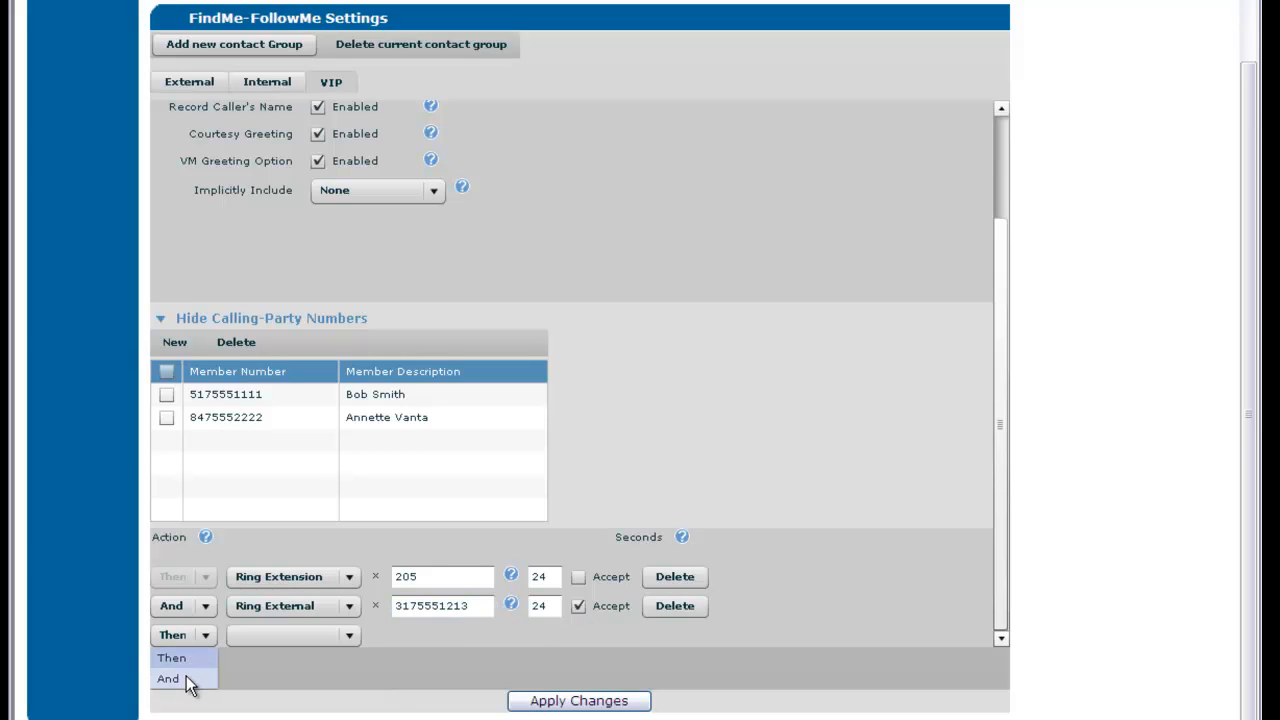
{"action": "left_click", "coordinate": [170, 679]}
{"action": "left_click", "coordinate": [352, 634]}
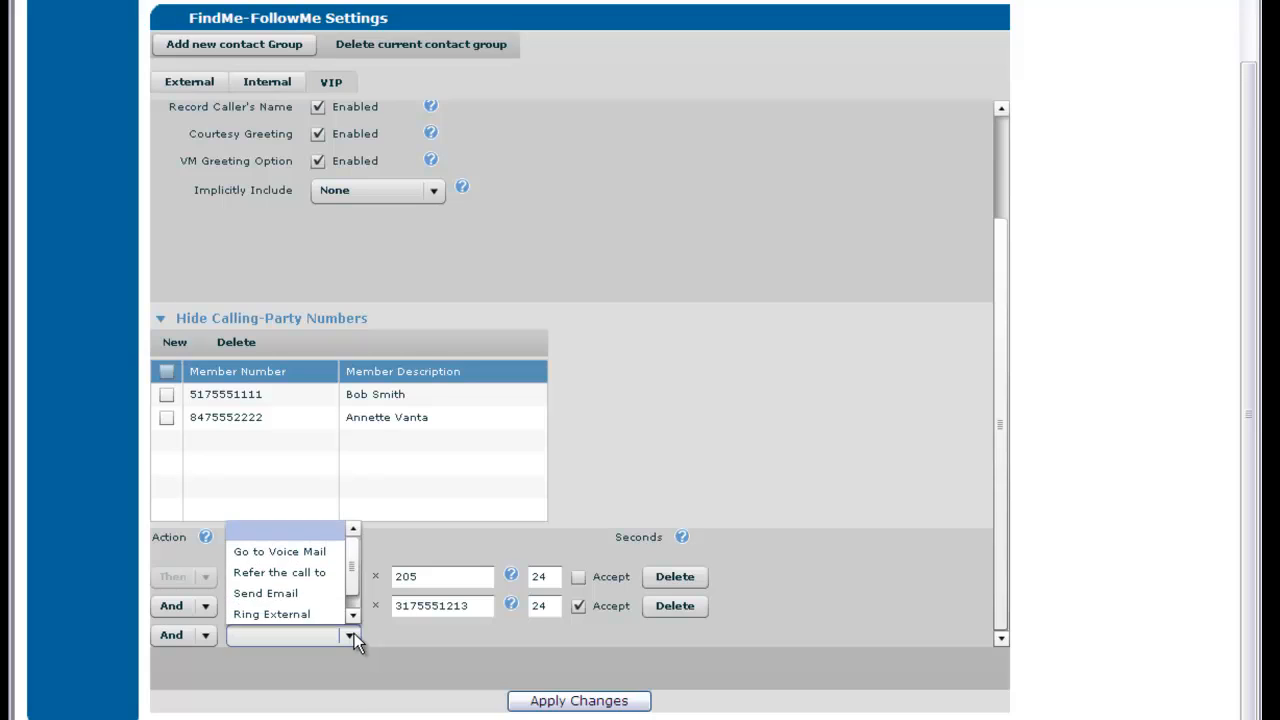
{"action": "left_click", "coordinate": [333, 613]}
{"action": "left_click", "coordinate": [410, 632]}
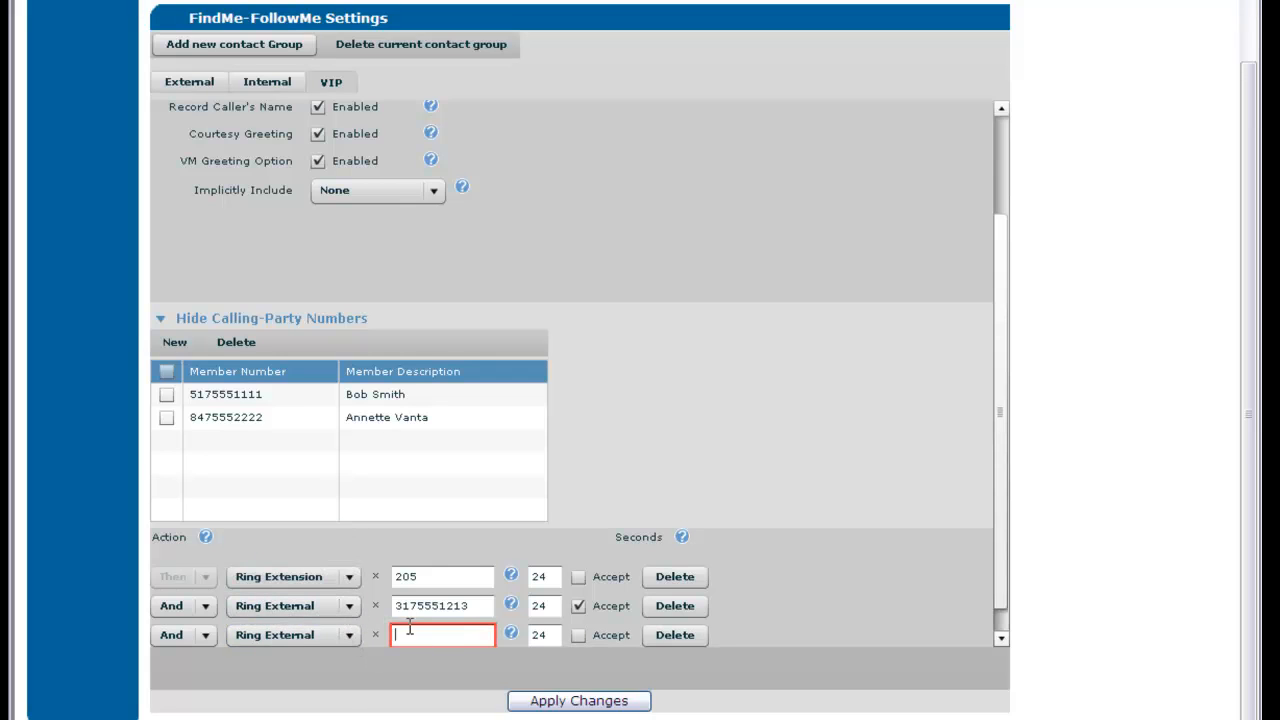
{"action": "type", "text": "3175559876"}
{"action": "left_click", "coordinate": [1000, 641]}
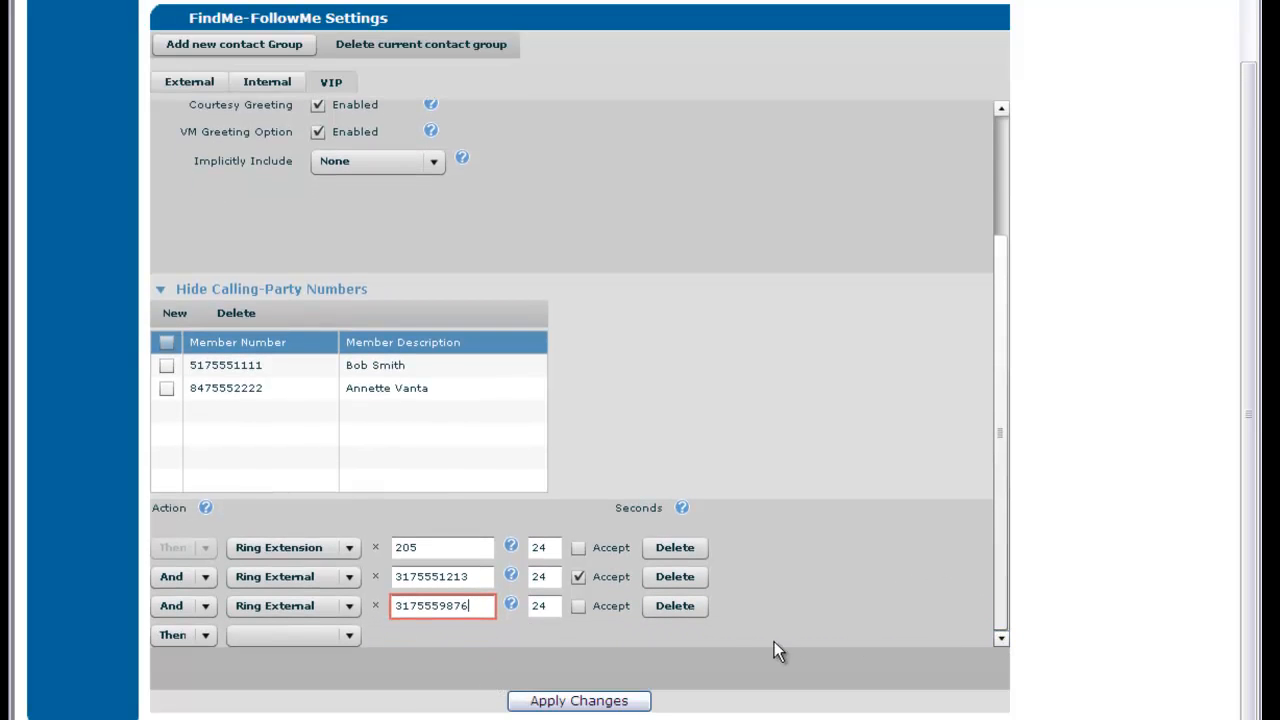
Finish with Then / Go to Voice Mail 205 and apply the VIP changes
{"action": "left_click", "coordinate": [352, 635]}
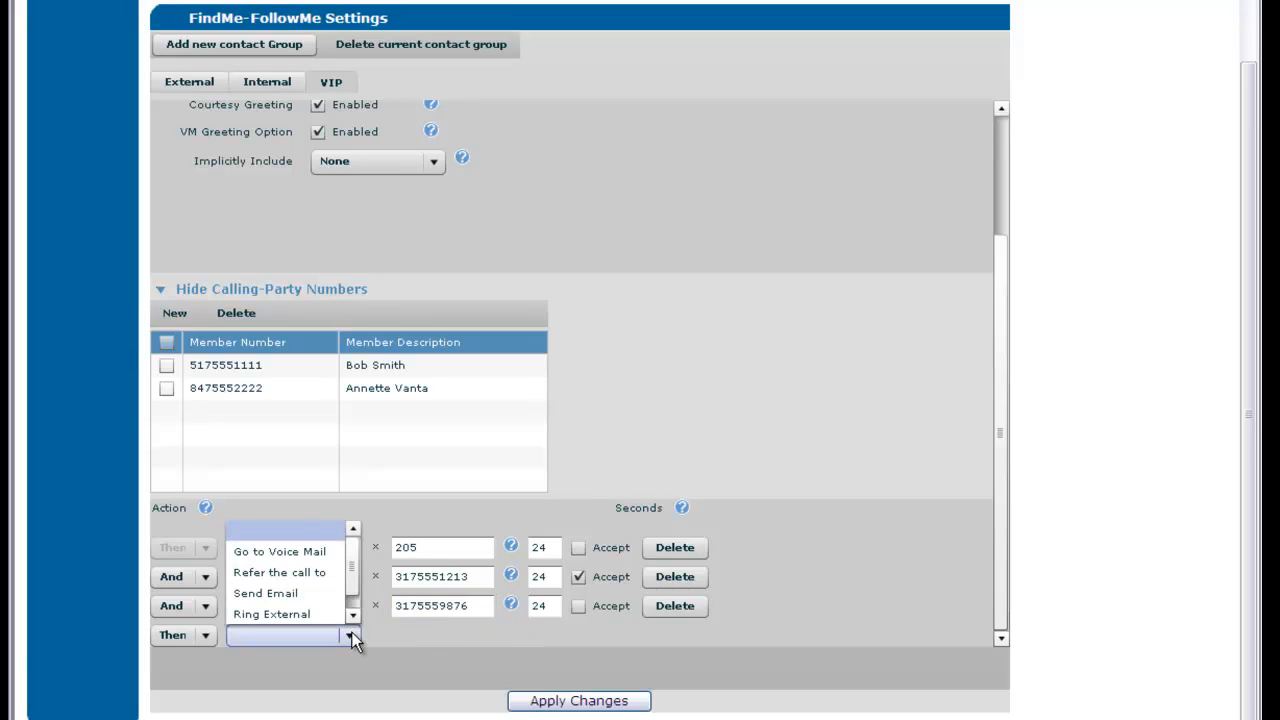
{"action": "left_click", "coordinate": [320, 551]}
{"action": "left_click", "coordinate": [460, 634]}
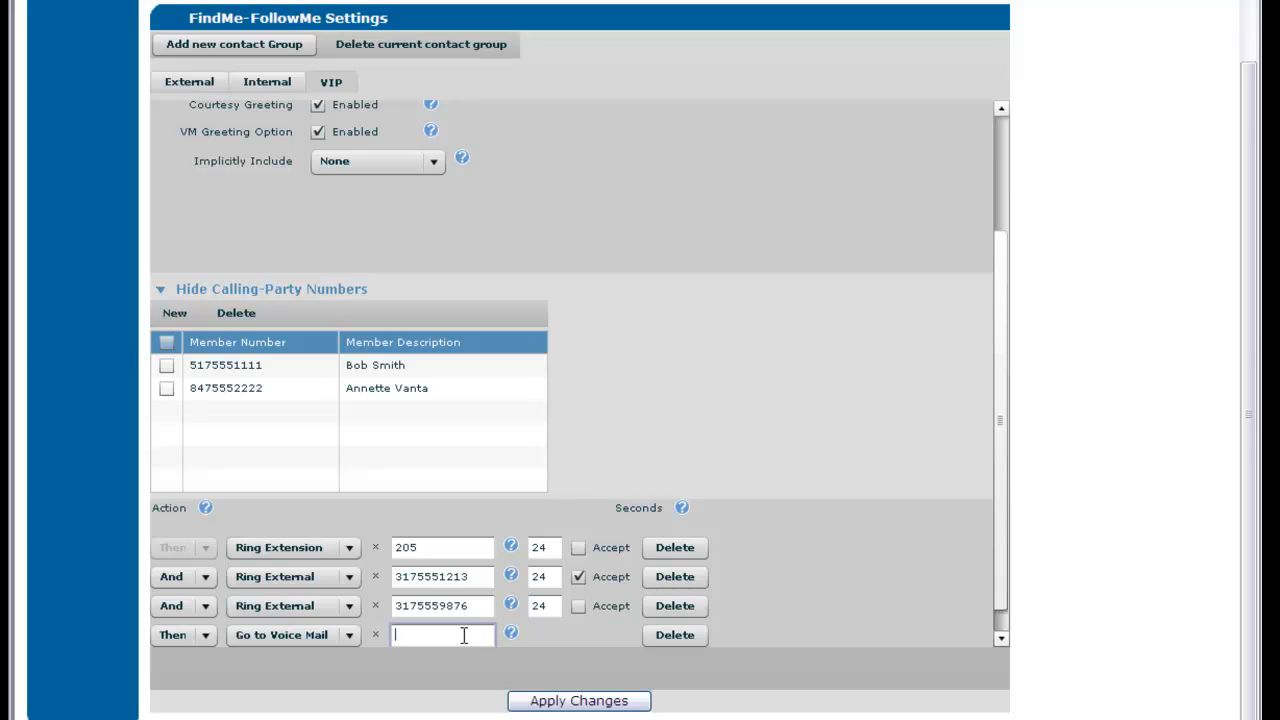
{"action": "type", "text": "205"}
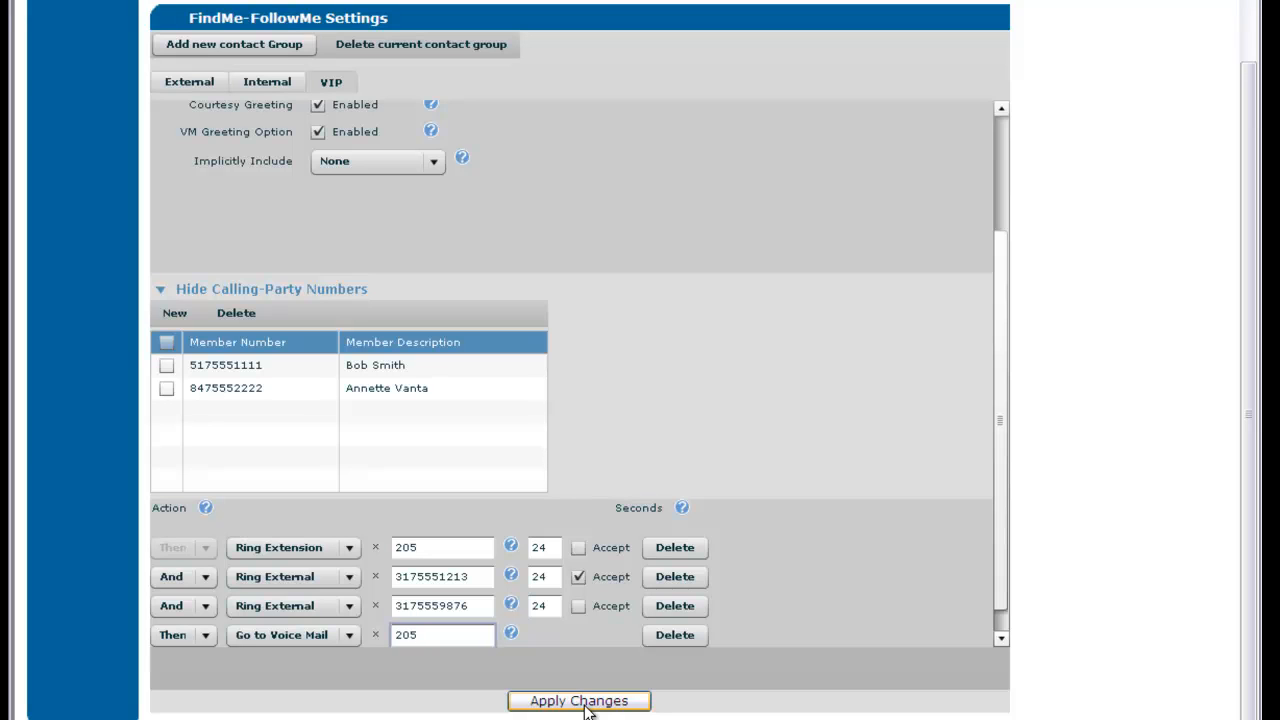
{"action": "left_click", "coordinate": [586, 702]}
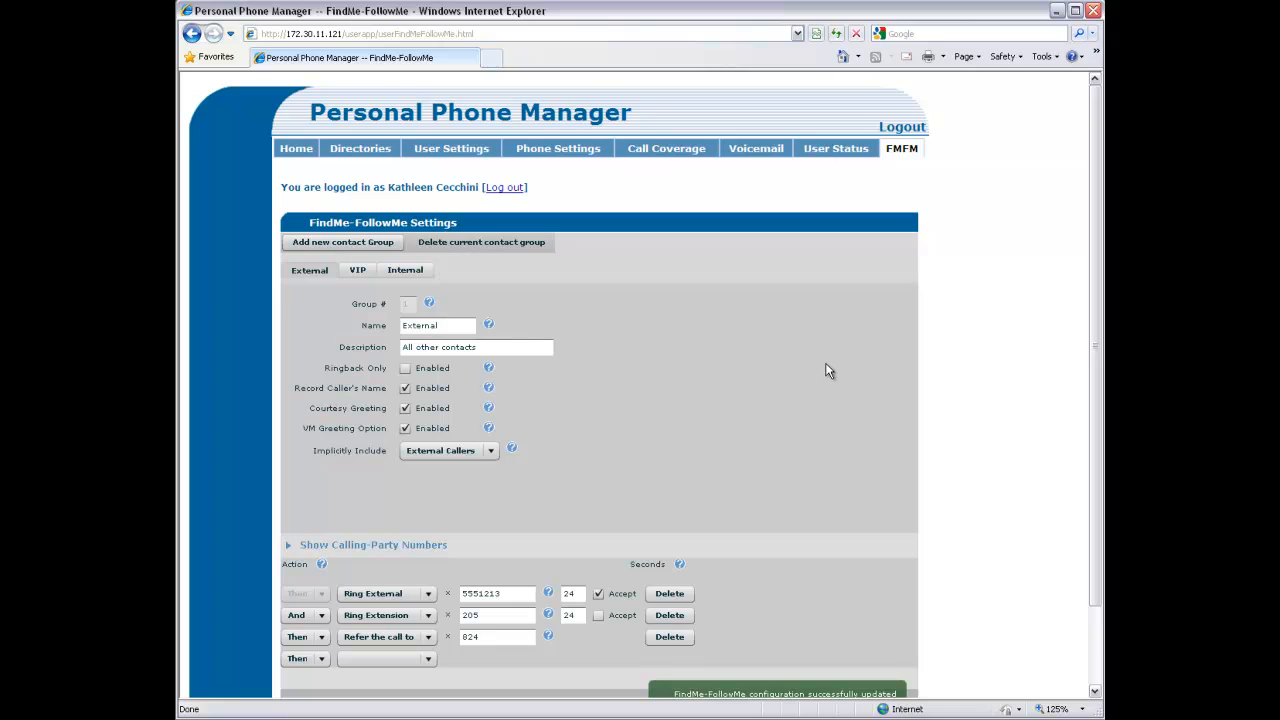
Delete voicemail message 3 from extension 203, then switch to Mailbox settings
{"action": "left_click", "coordinate": [756, 152]}
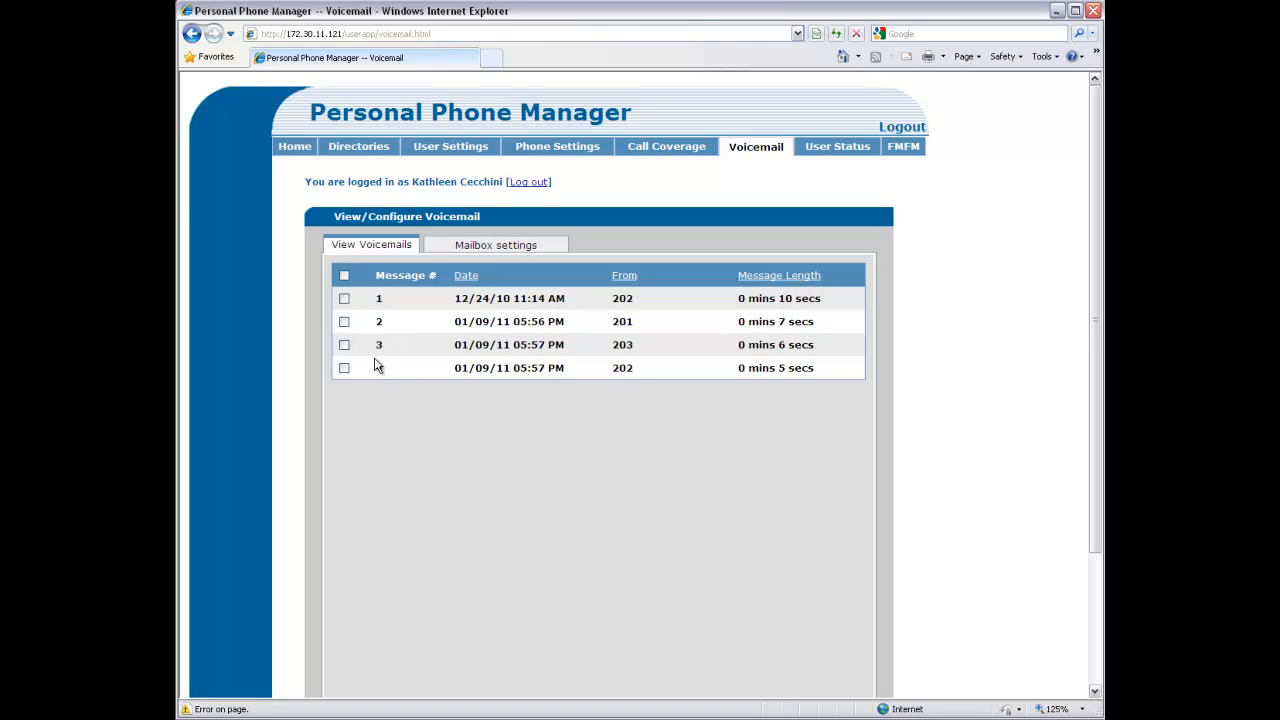
{"action": "left_click", "coordinate": [344, 346]}
{"action": "scroll", "coordinate": [463, 431], "scroll_direction": "down", "scroll_amount": 3}
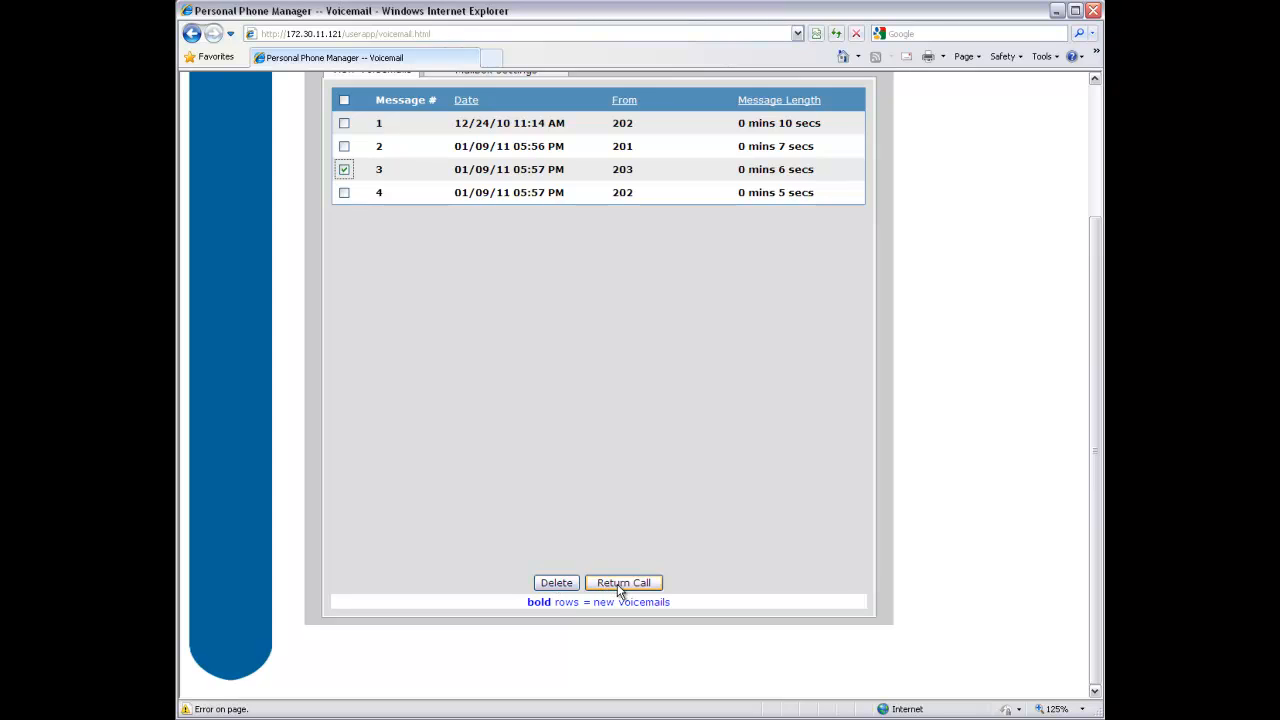
{"action": "left_click", "coordinate": [566, 587]}
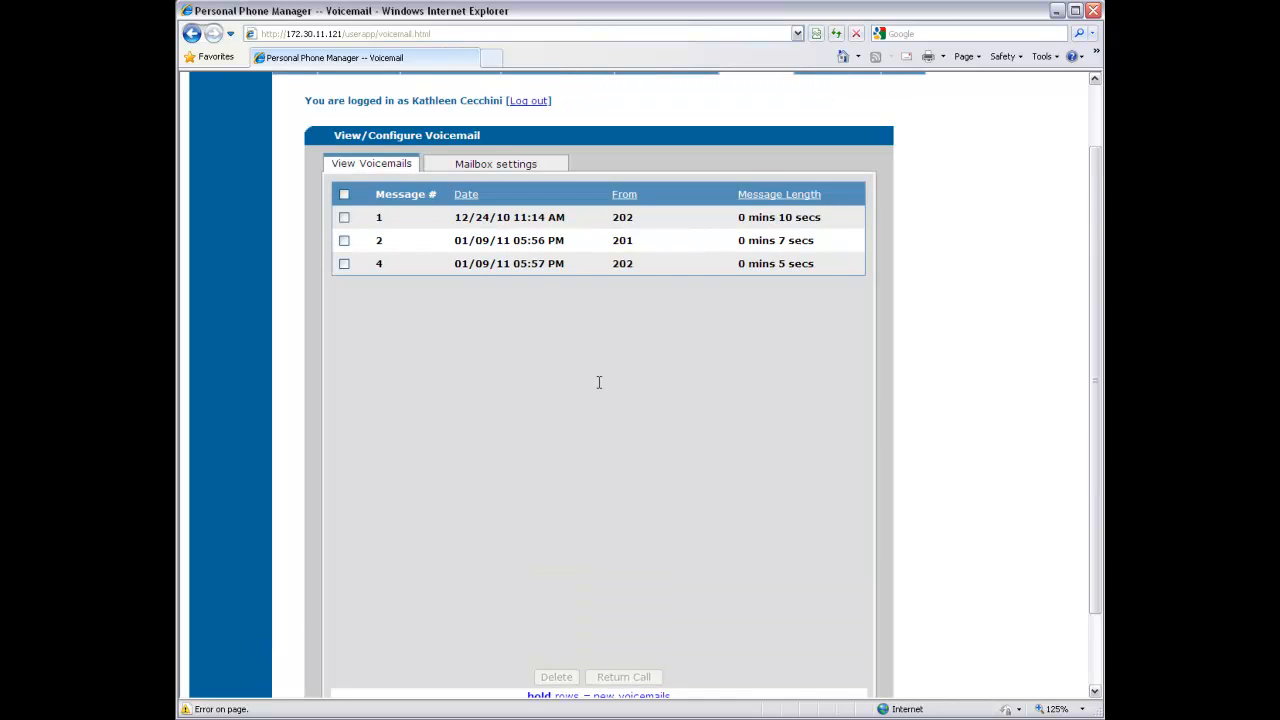
{"action": "left_click", "coordinate": [505, 166]}
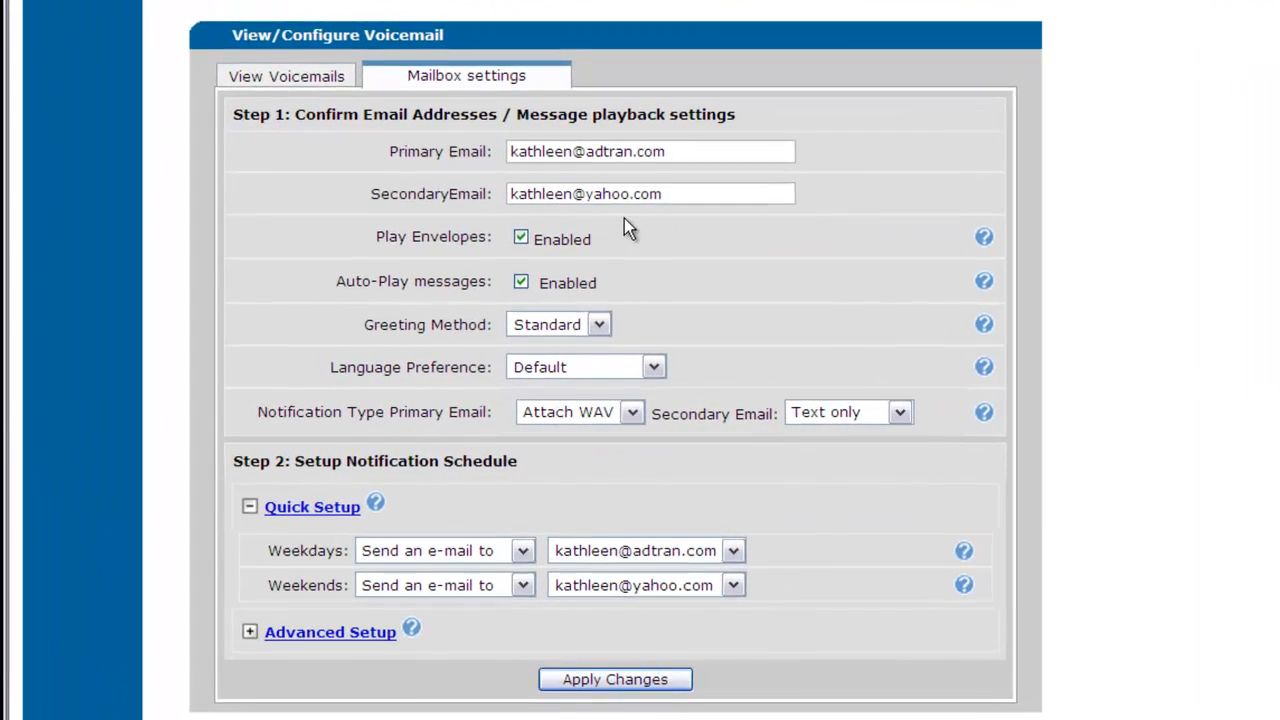
Disable Play Envelopes, keep Standard greeting, set Secondary Email to Attach WAV, and apply
{"action": "left_click", "coordinate": [521, 237]}
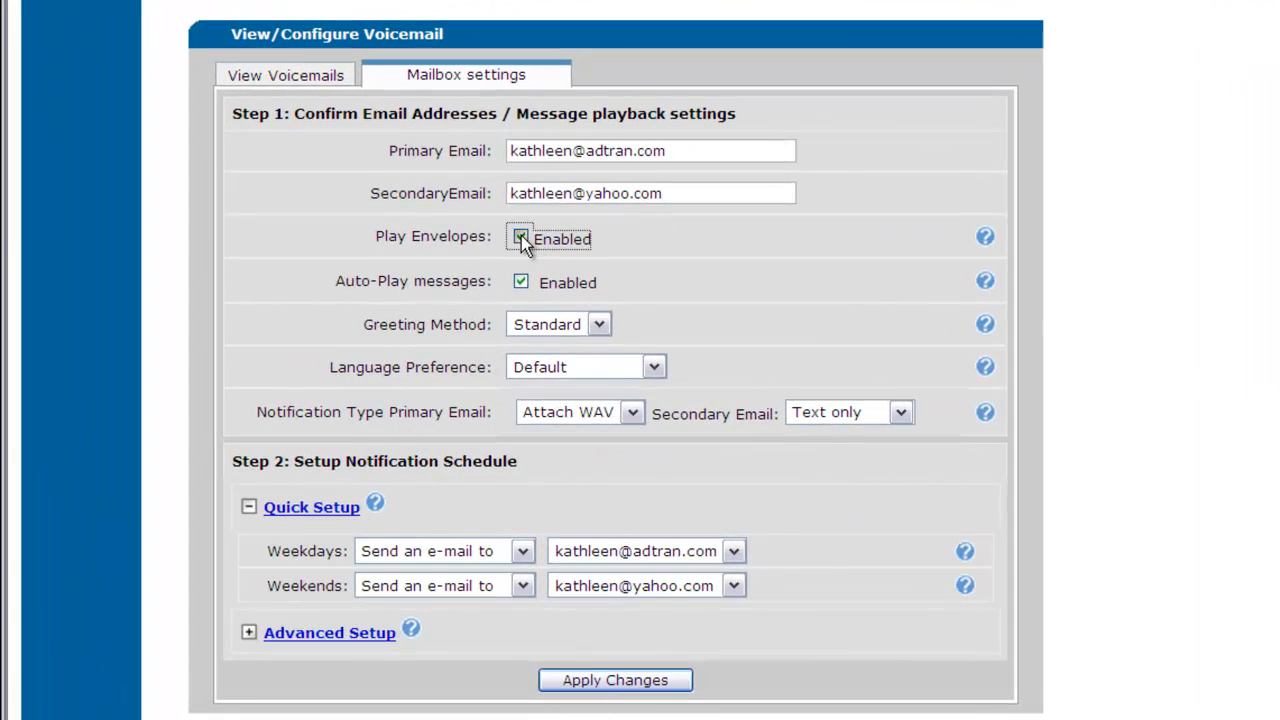
{"action": "left_click", "coordinate": [597, 332]}
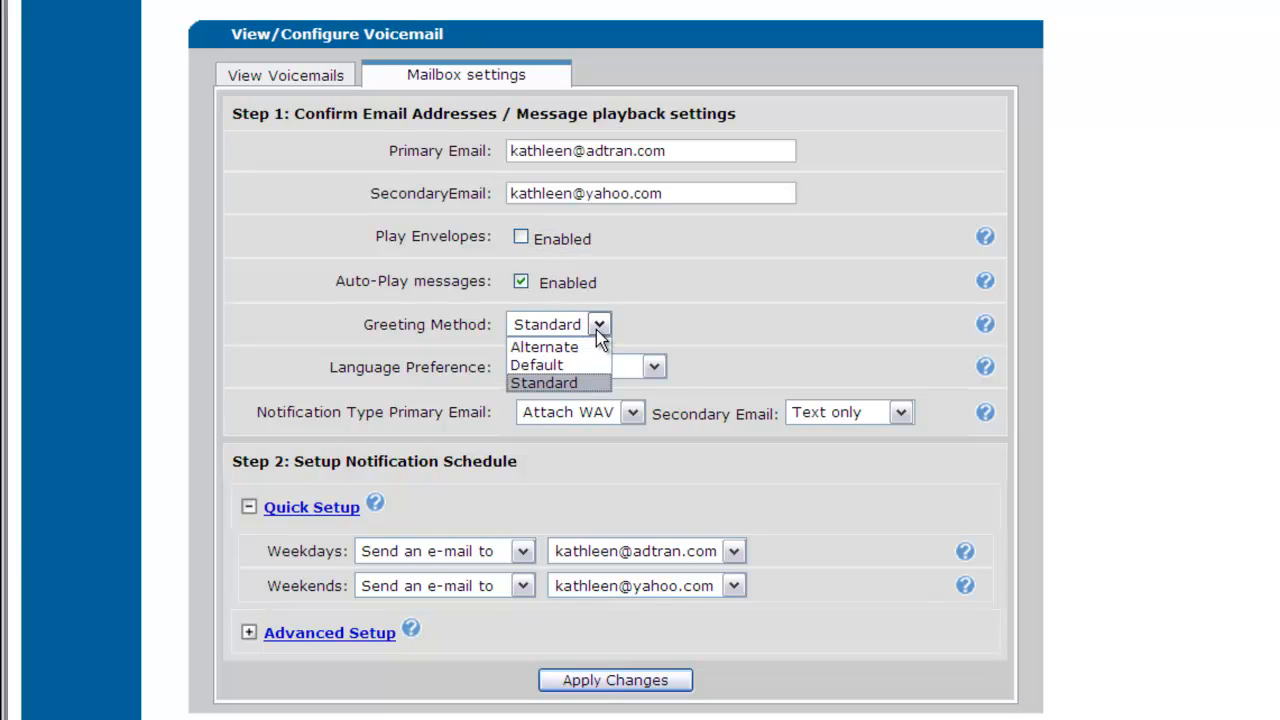
{"action": "left_click", "coordinate": [596, 331]}
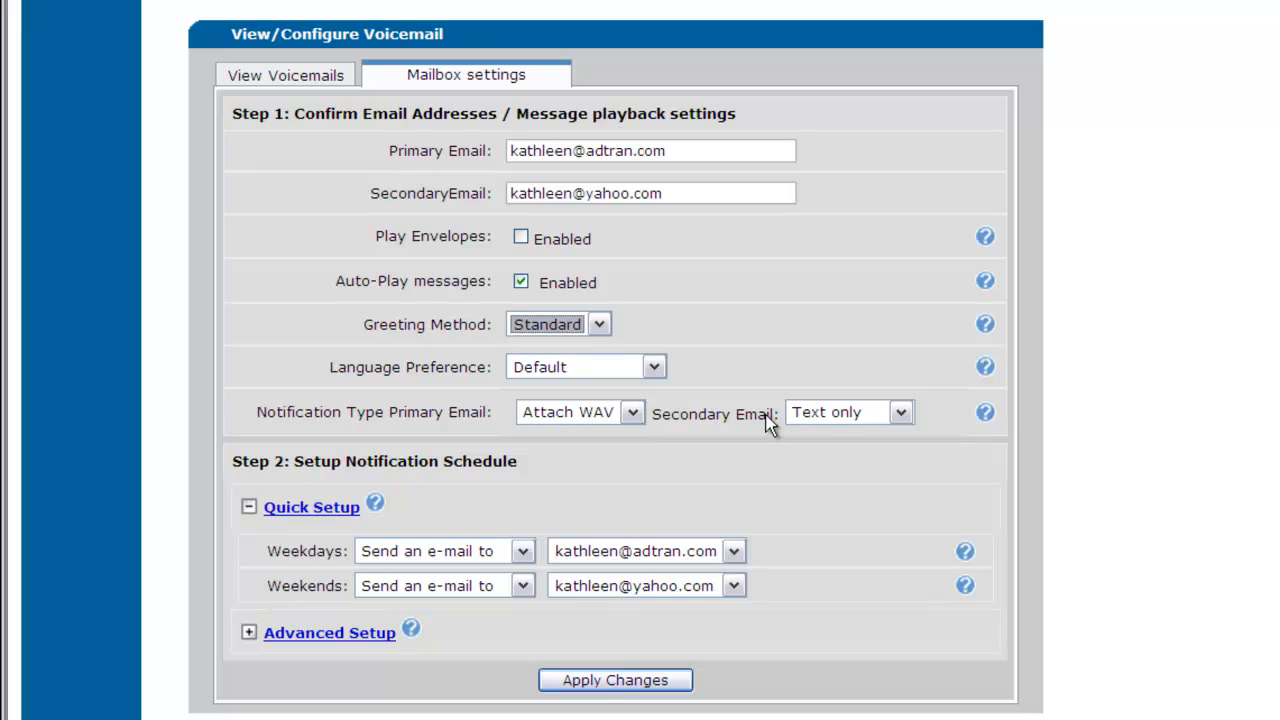
{"action": "left_click", "coordinate": [899, 413]}
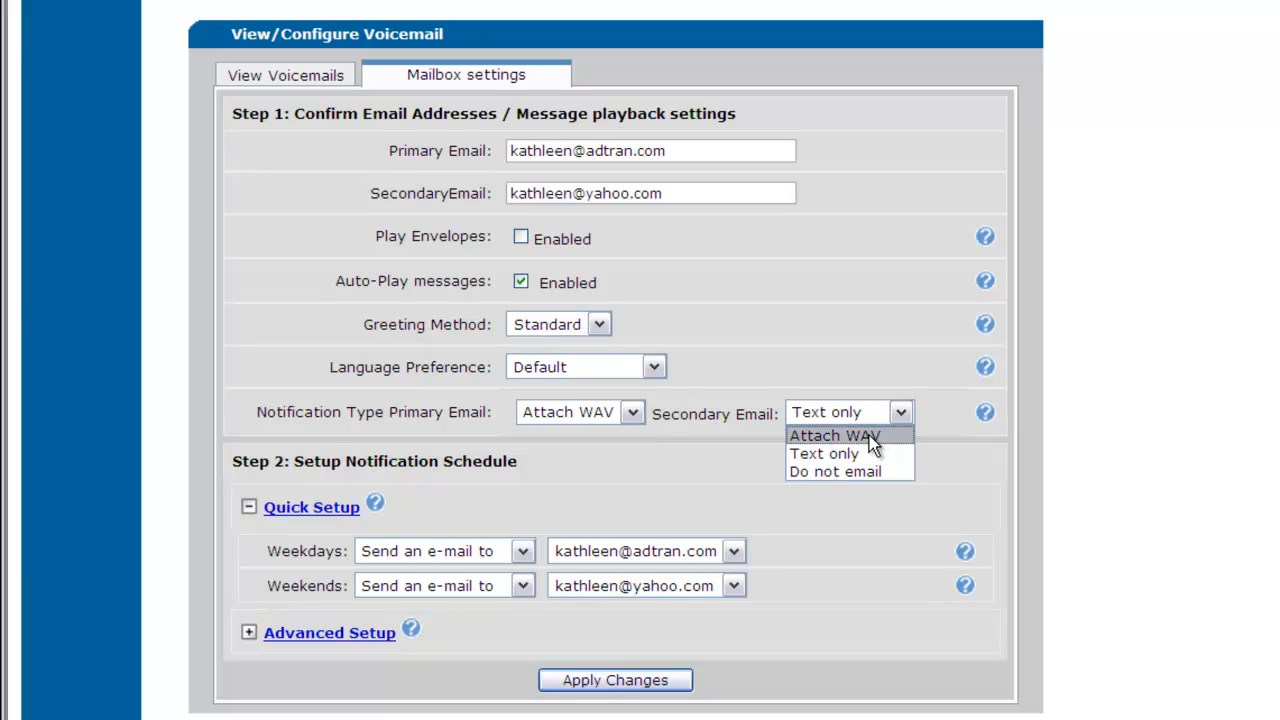
{"action": "left_click", "coordinate": [869, 436]}
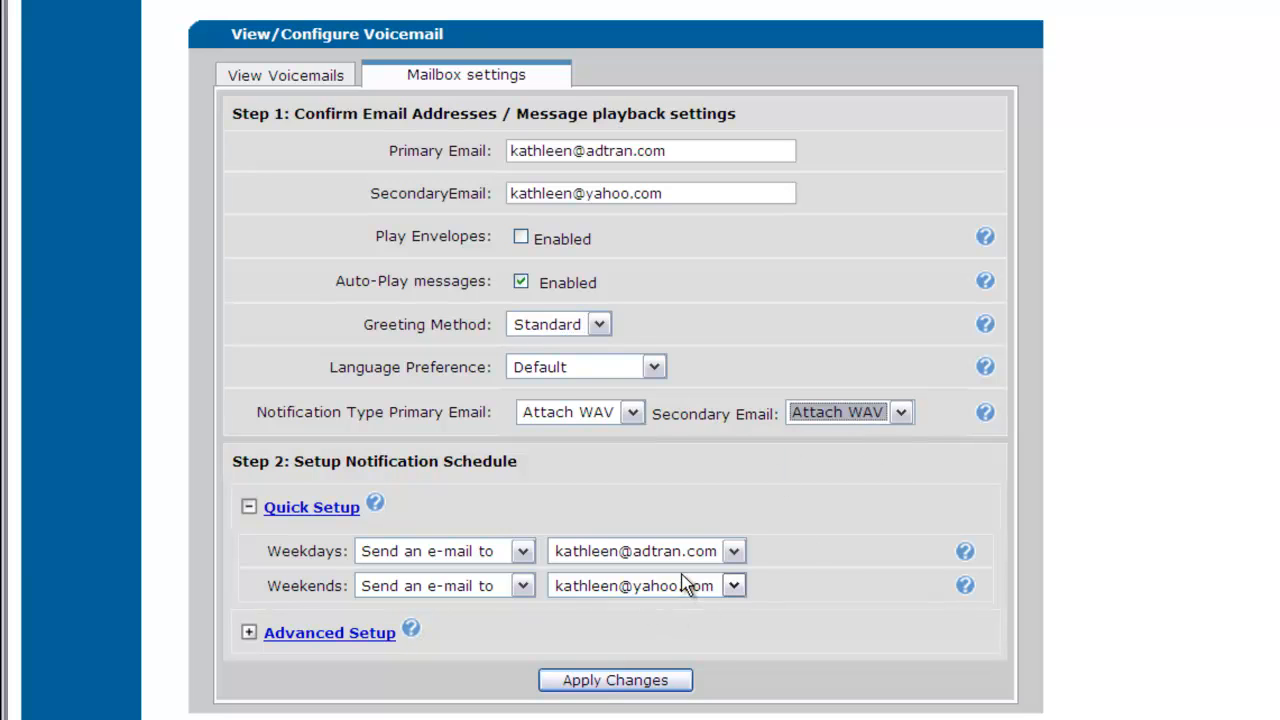
{"action": "left_click", "coordinate": [733, 588]}
{"action": "left_click", "coordinate": [731, 591]}
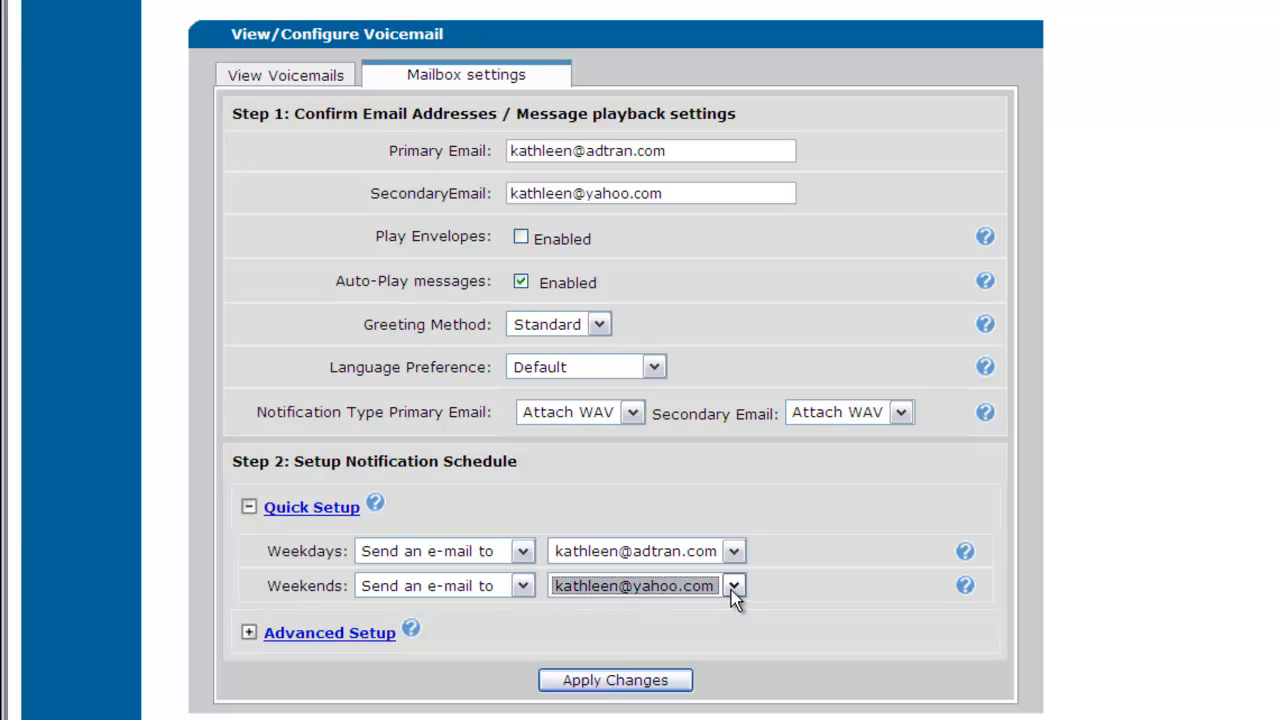
{"action": "left_click", "coordinate": [733, 553]}
{"action": "left_click", "coordinate": [730, 572]}
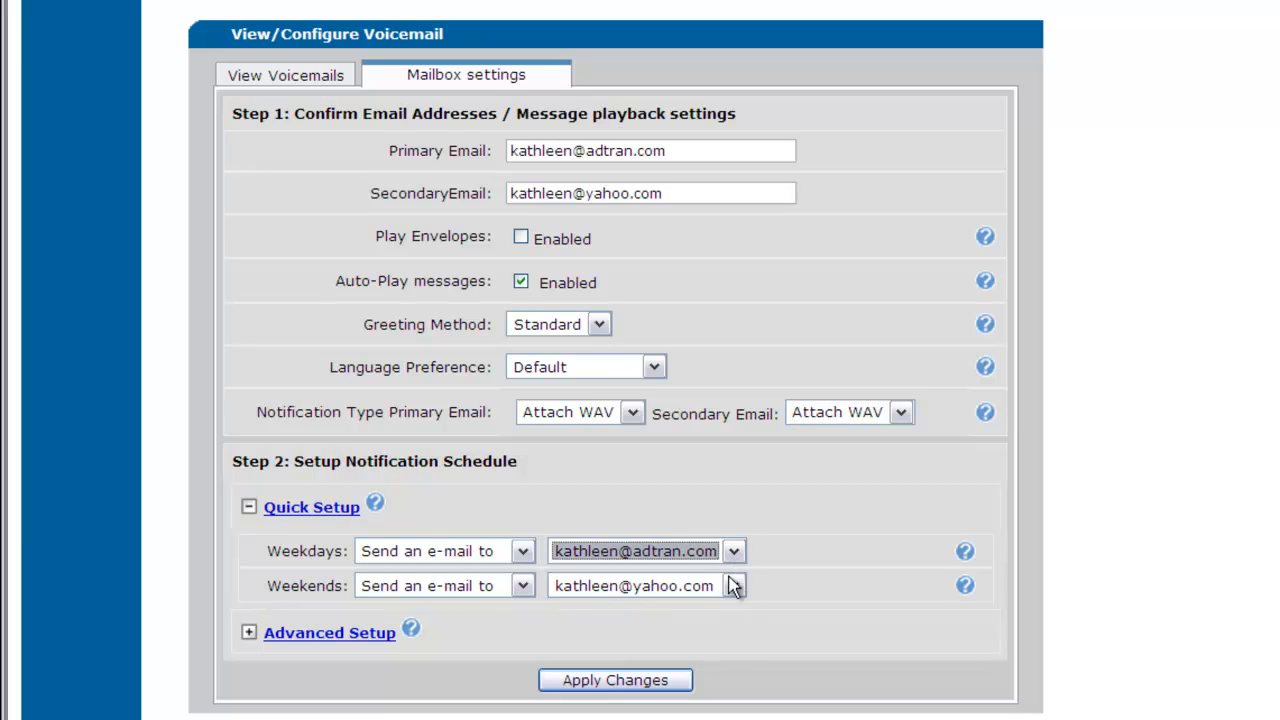
{"action": "left_click", "coordinate": [617, 681]}
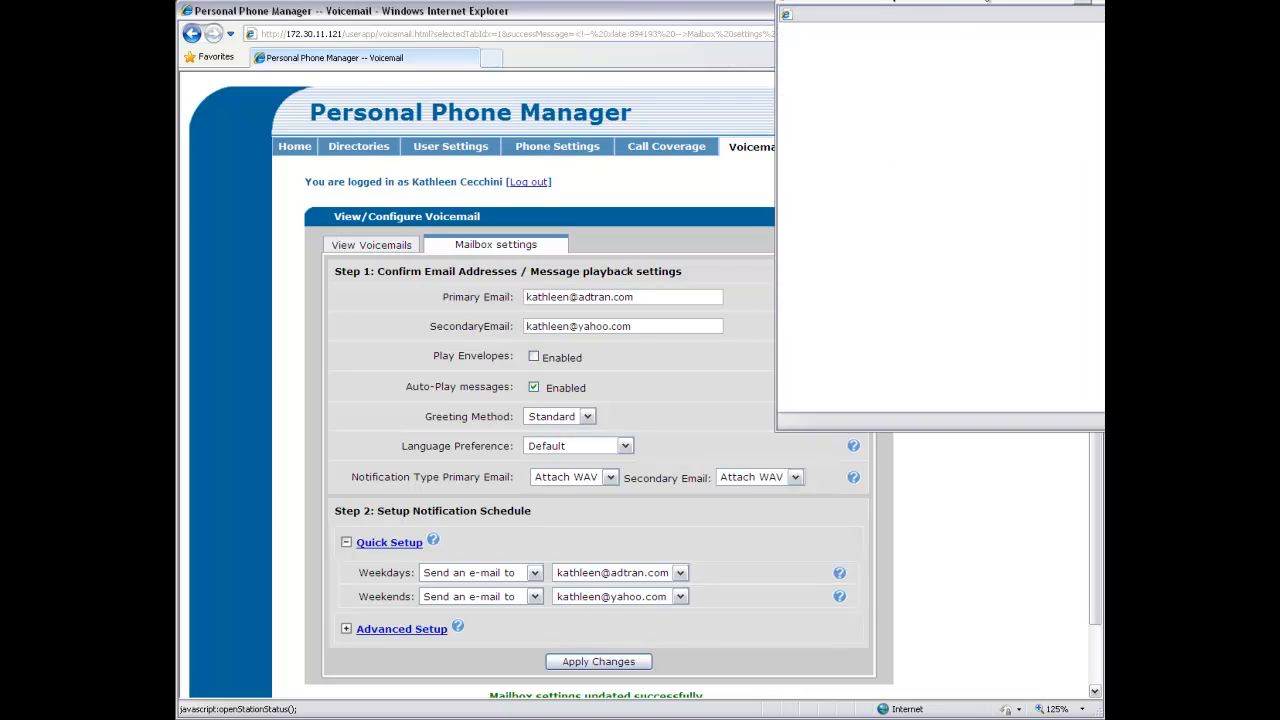
Select extensions 200 through 205 in the User Status Monitor and show them
{"action": "left_click_drag", "start_coordinate": [986, 2], "coordinate": [790, 101]}
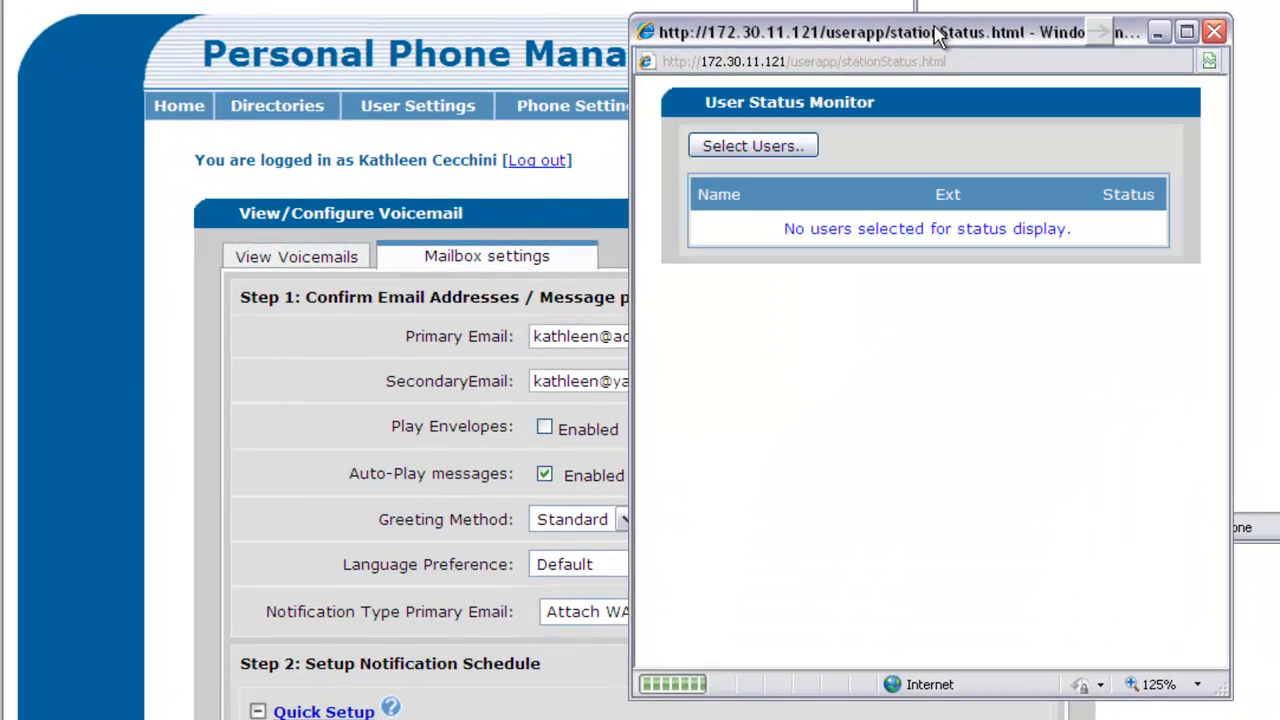
{"action": "left_click", "coordinate": [728, 148]}
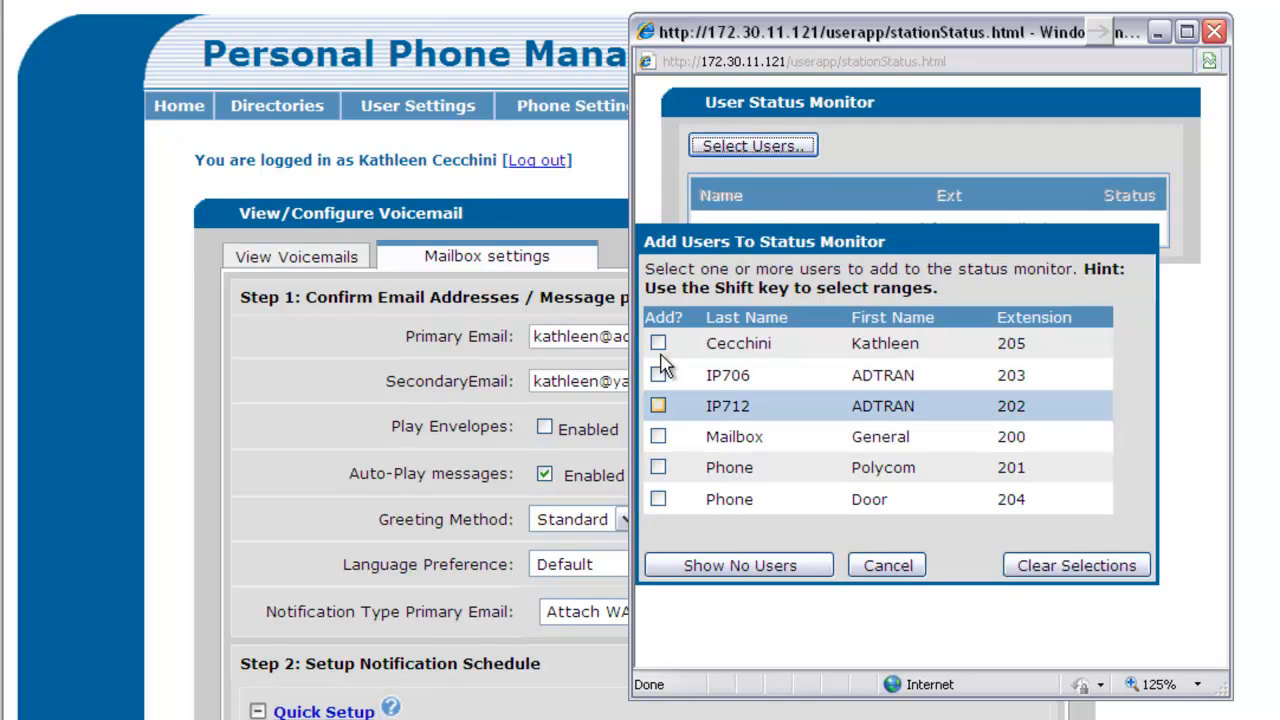
{"action": "left_click", "coordinate": [658, 344]}
{"action": "left_click", "coordinate": [658, 375]}
{"action": "left_click", "coordinate": [658, 405]}
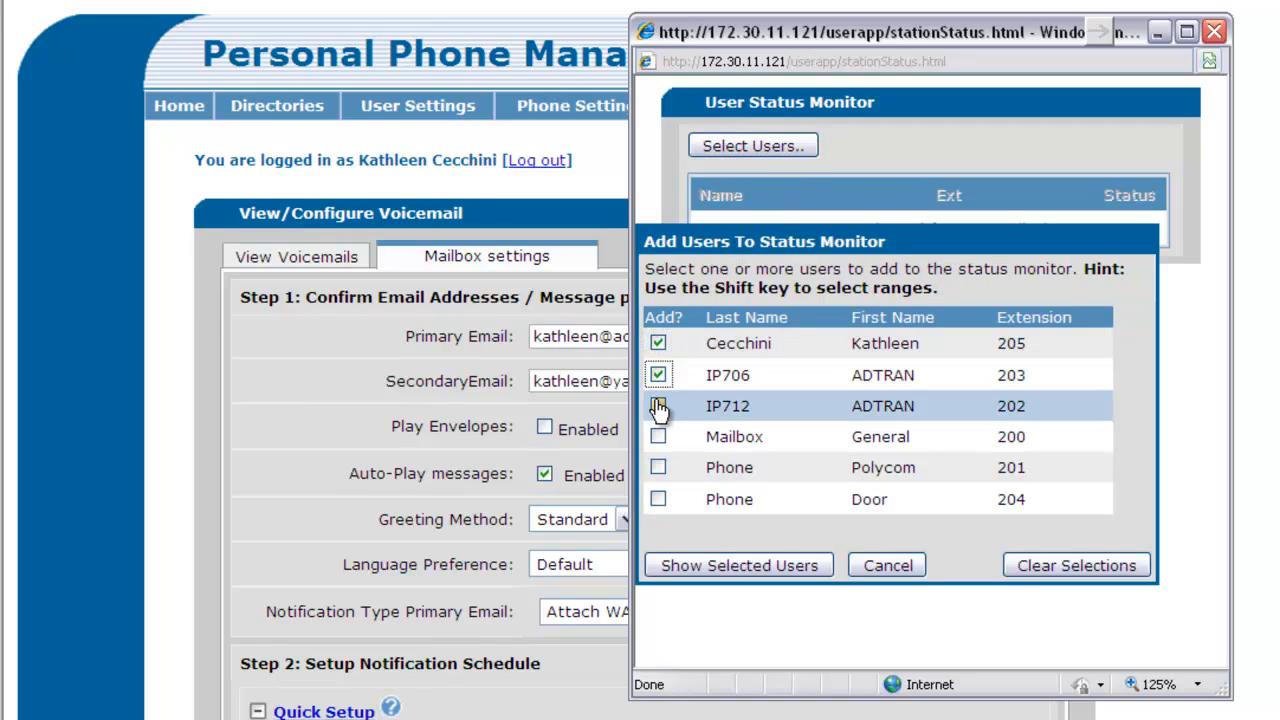
{"action": "left_click", "coordinate": [658, 438]}
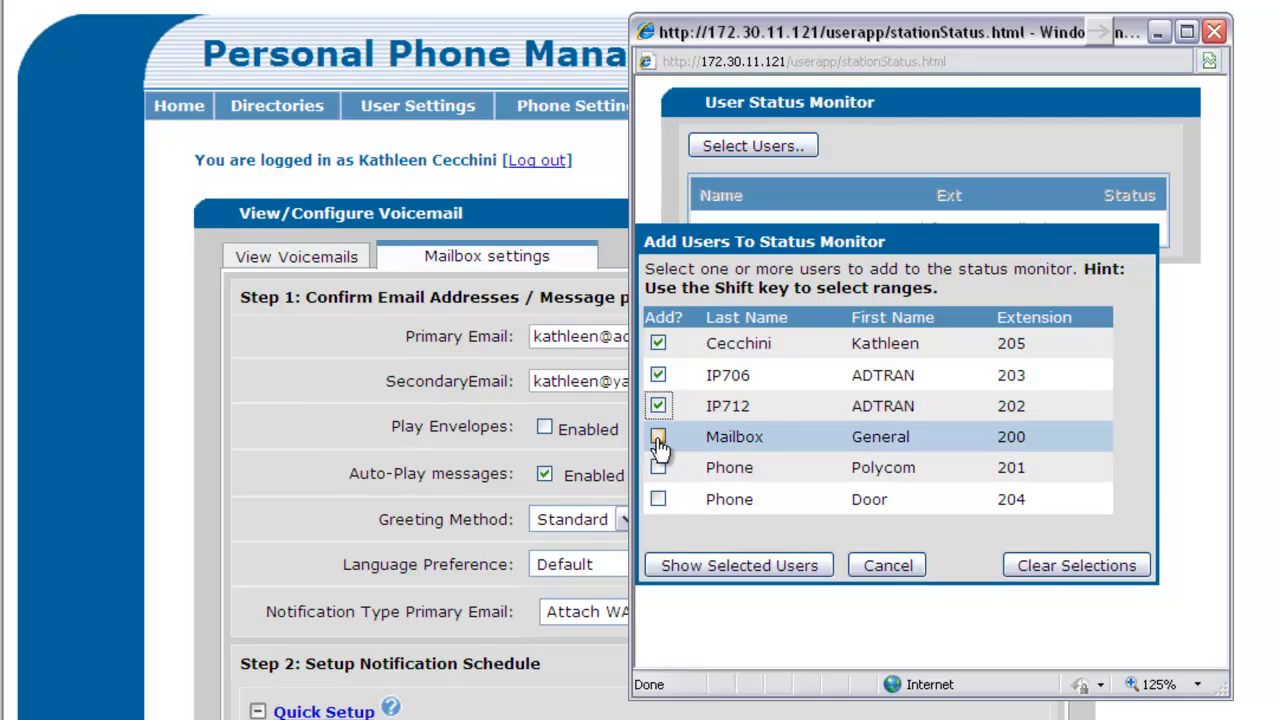
{"action": "left_click", "coordinate": [658, 467]}
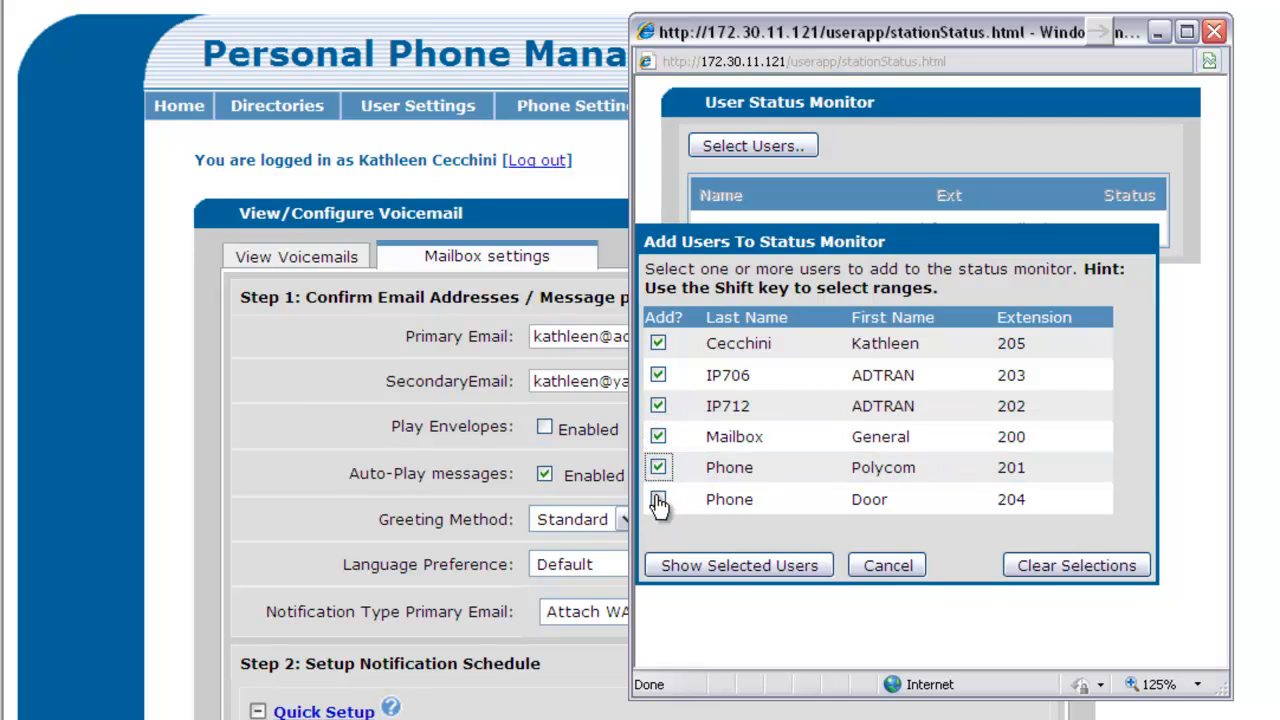
{"action": "left_click", "coordinate": [658, 499]}
{"action": "left_click", "coordinate": [734, 566]}
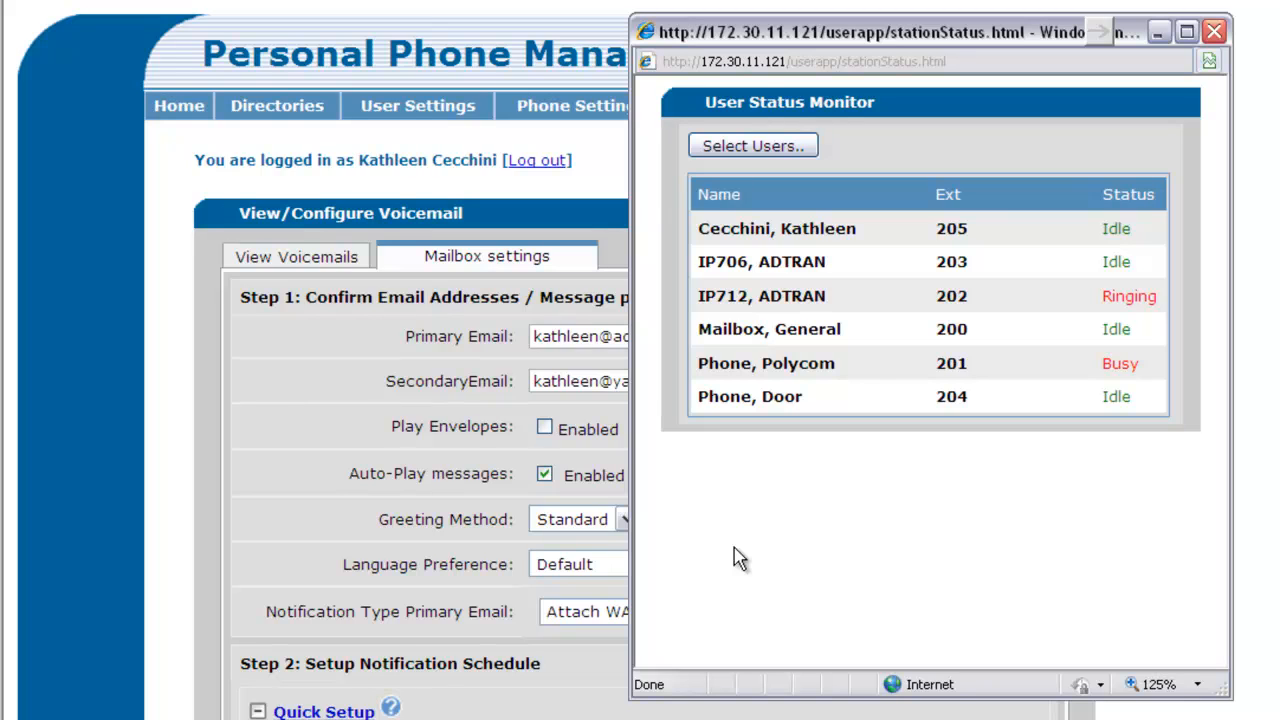
Turn on Do Not Disturb in Phone Settings and apply the change
{"action": "left_click", "coordinate": [526, 103]}
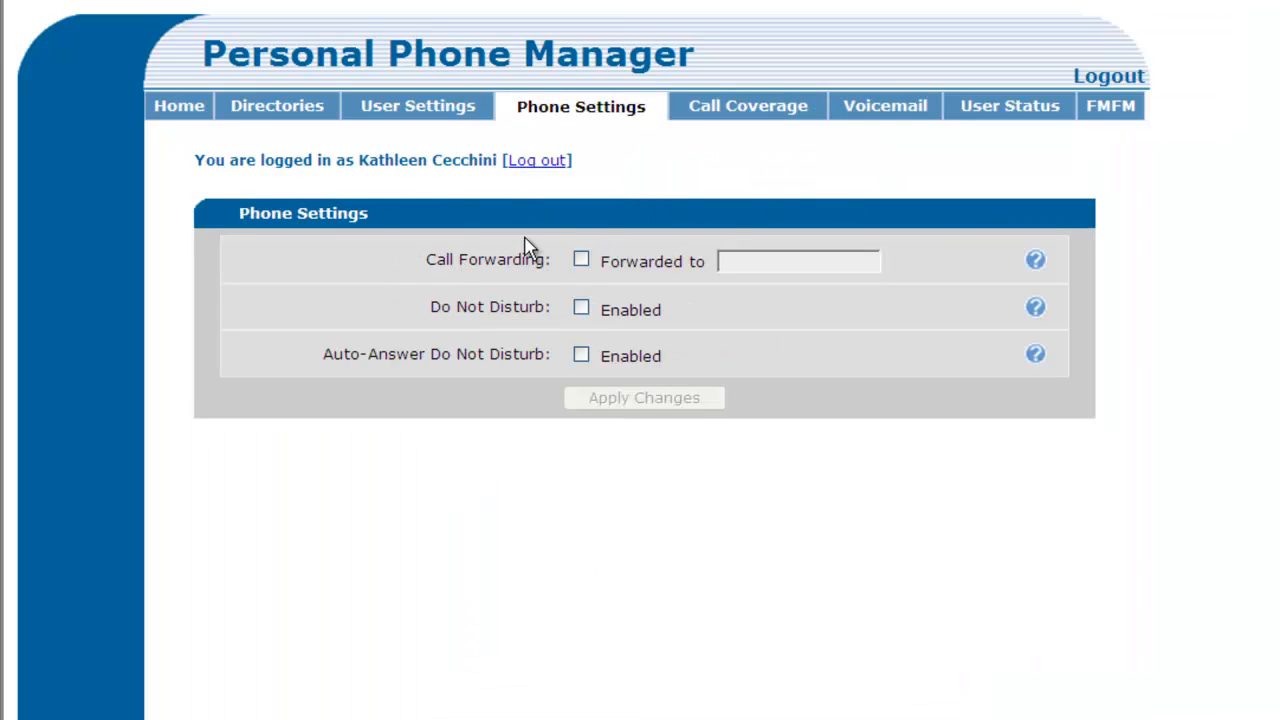
{"action": "left_click", "coordinate": [582, 309]}
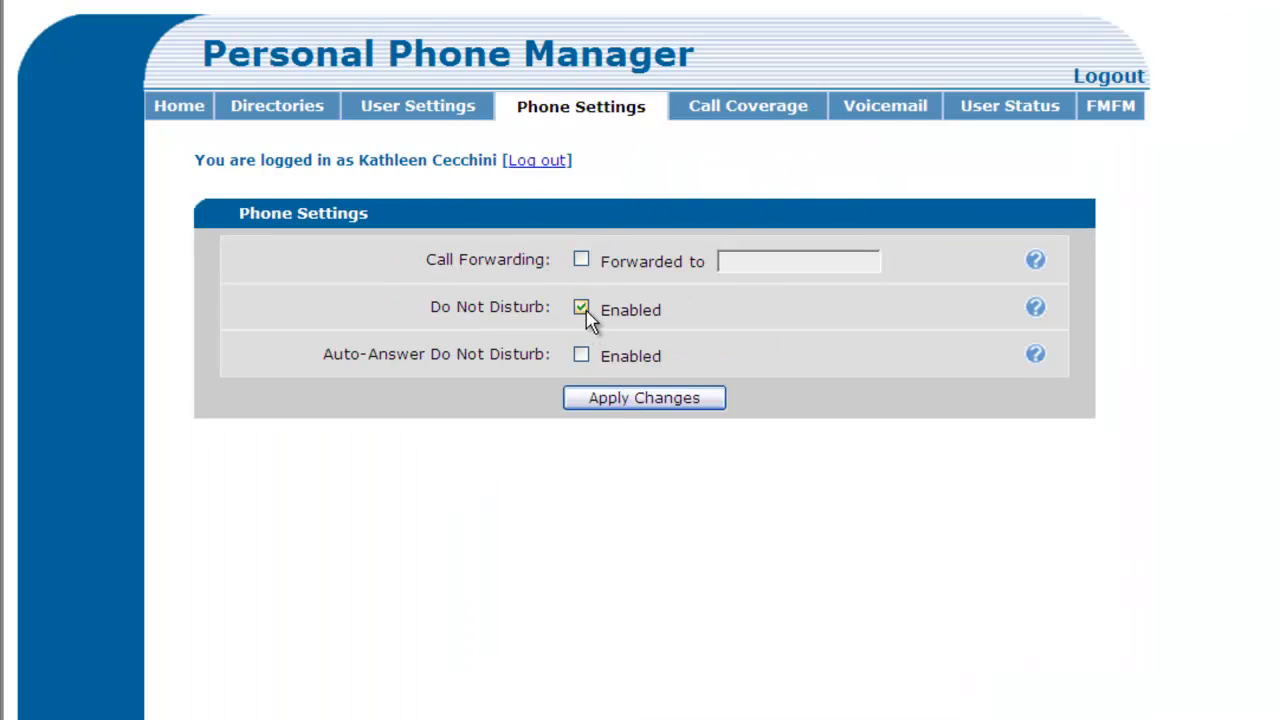
{"action": "left_click", "coordinate": [622, 400]}
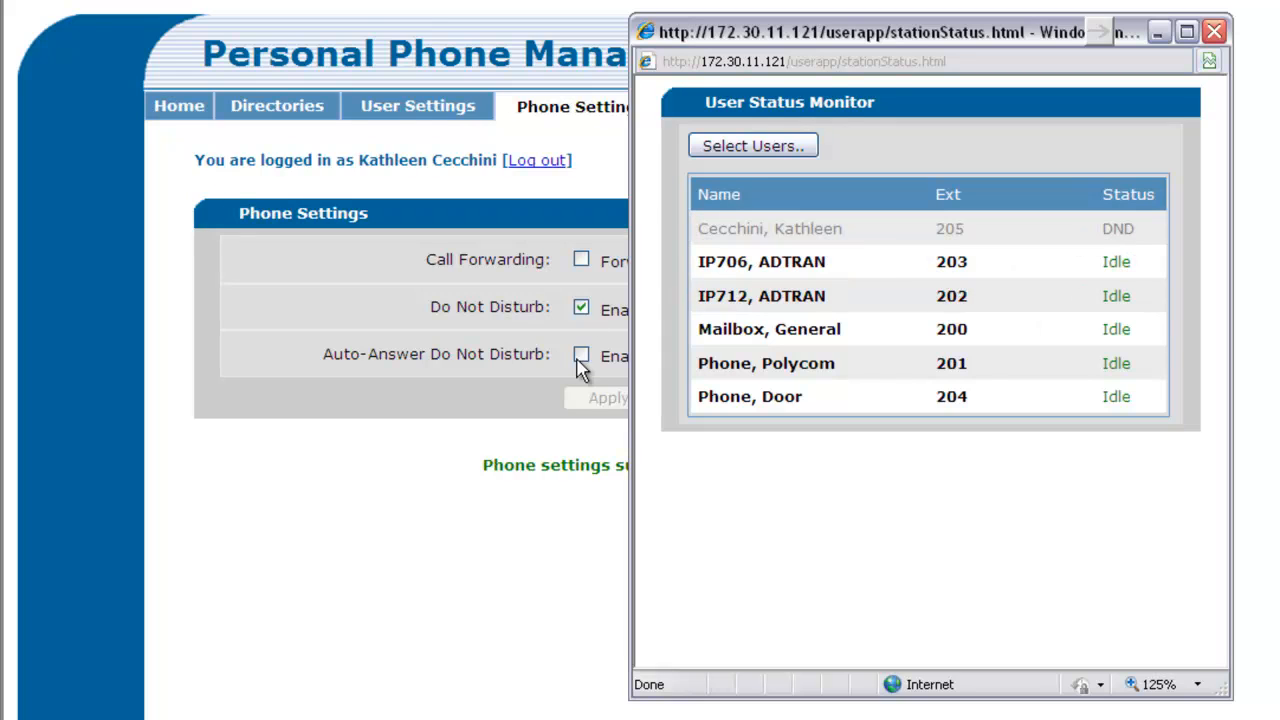
Turn Do Not Disturb back off, apply, and log out
{"action": "left_click", "coordinate": [570, 350]}
{"action": "left_click", "coordinate": [581, 309]}
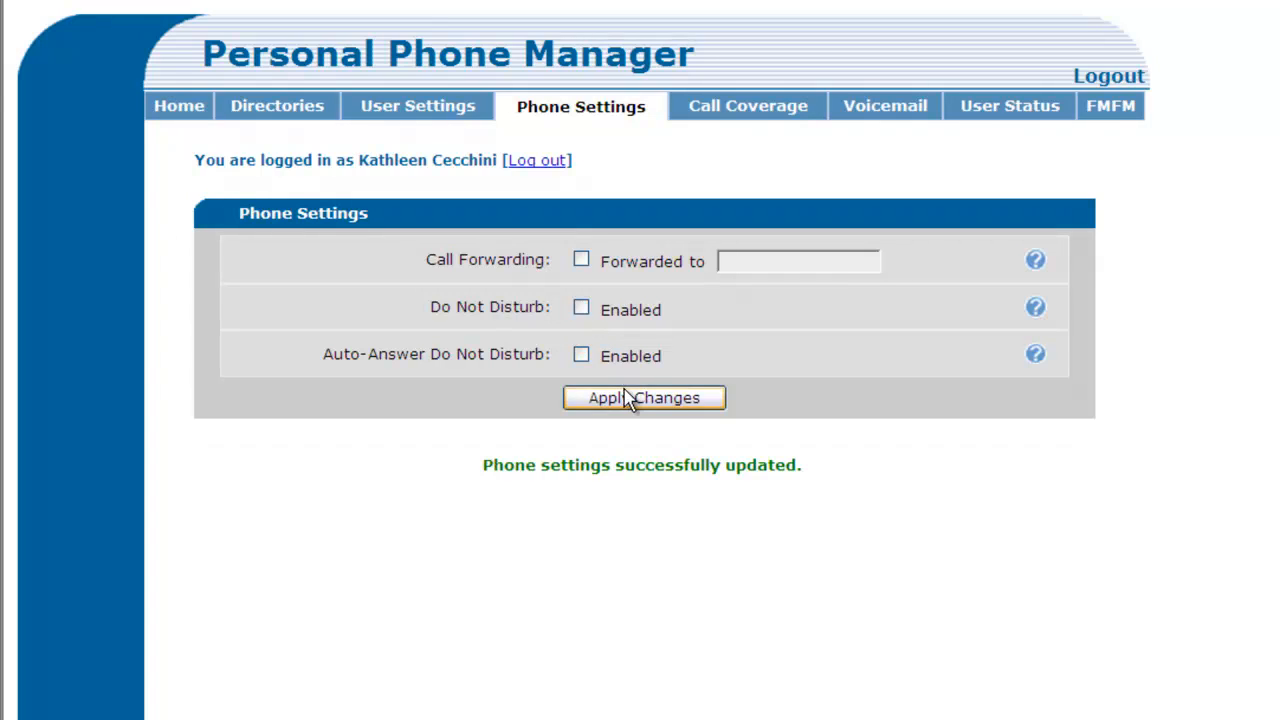
{"action": "left_click", "coordinate": [631, 399]}
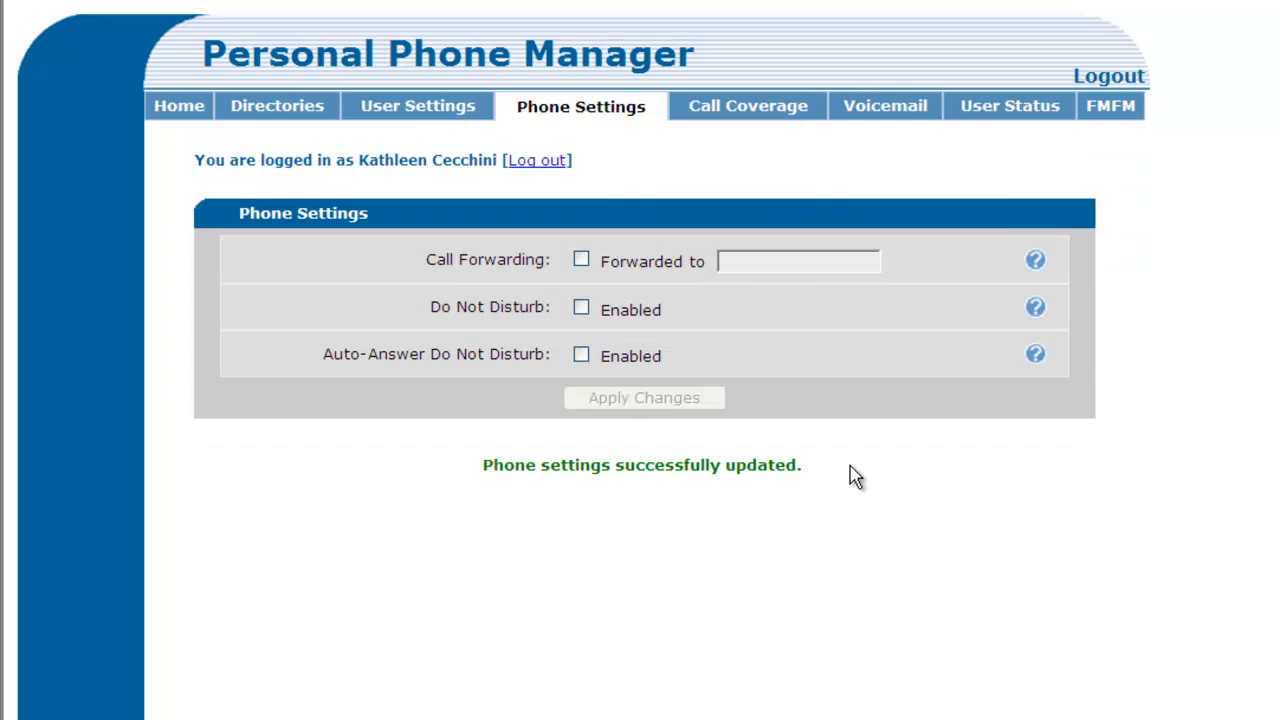
{"action": "left_click", "coordinate": [1115, 83]}
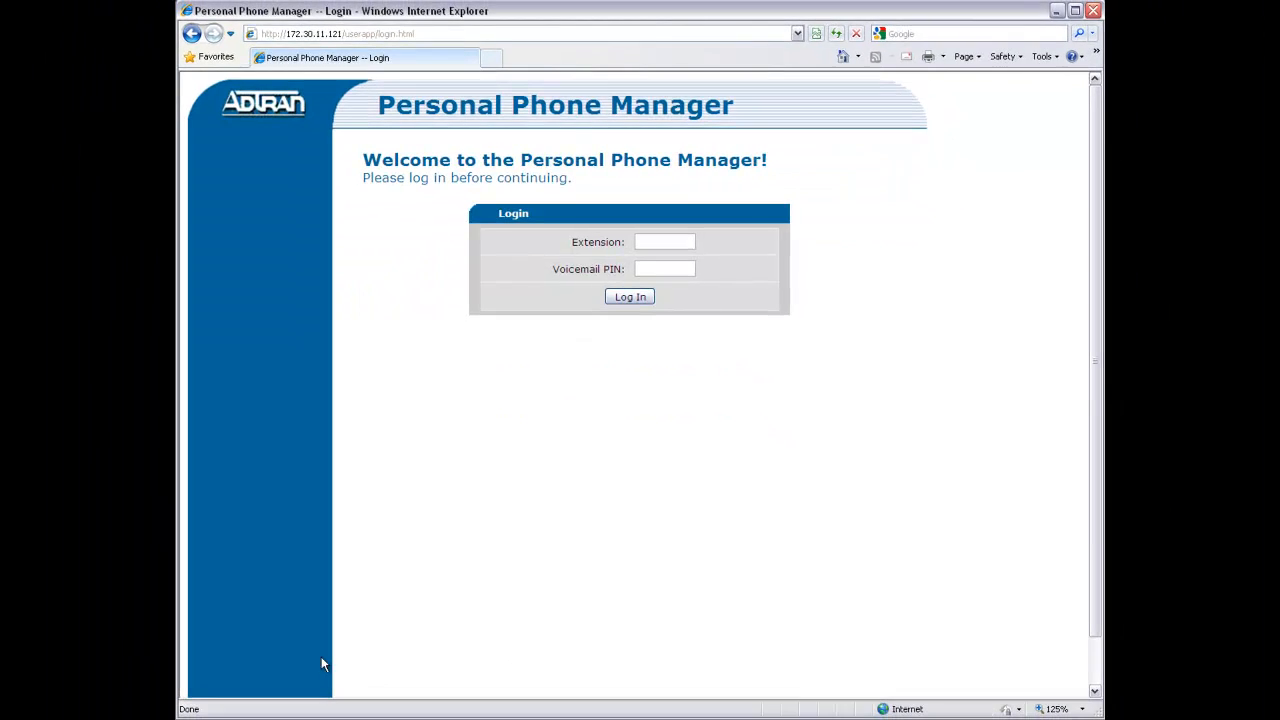
Bring the User Status Monitor window back in front of the login page
{"action": "left_click", "coordinate": [345, 718]}
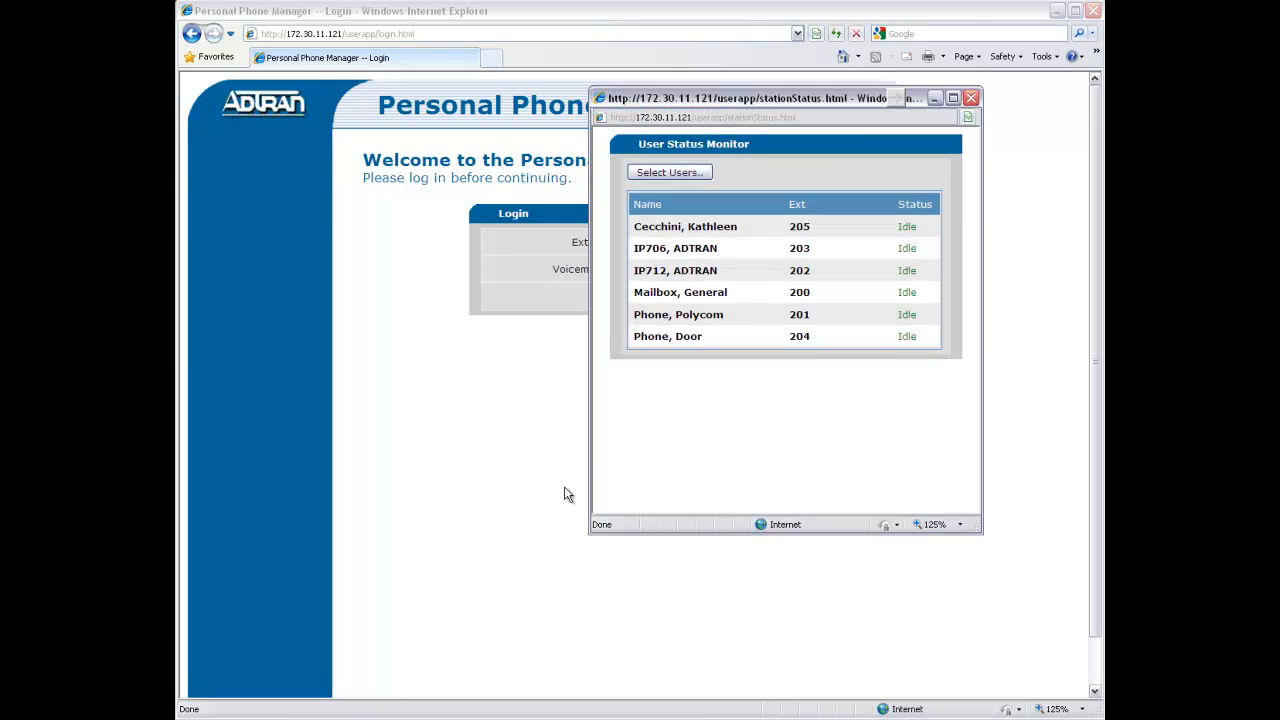